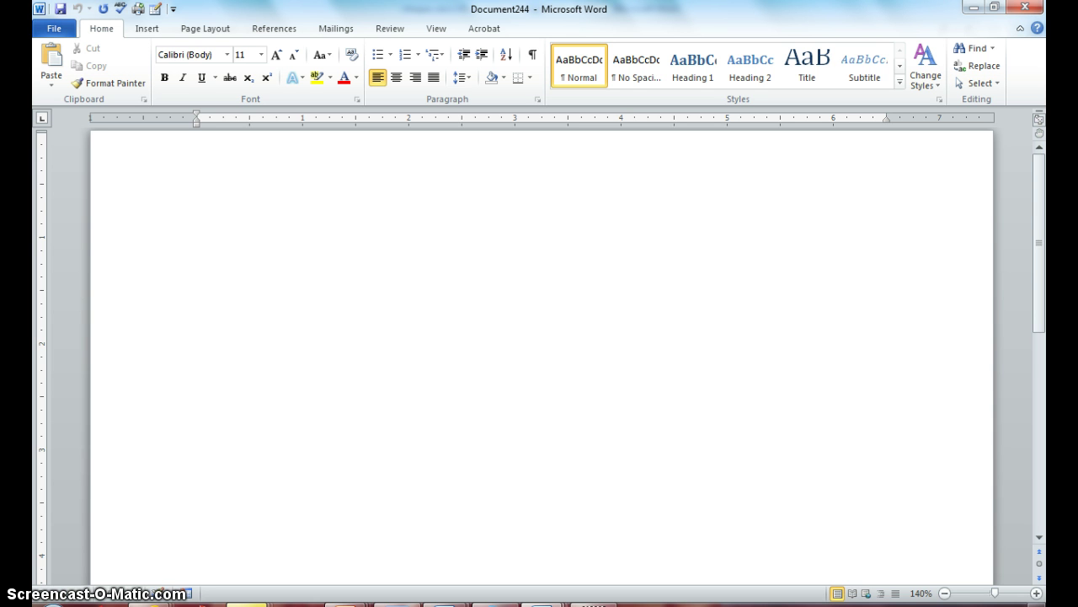
Step: Turn on formatting marks and open the Insert tab's Shapes gallery
click(531, 55)
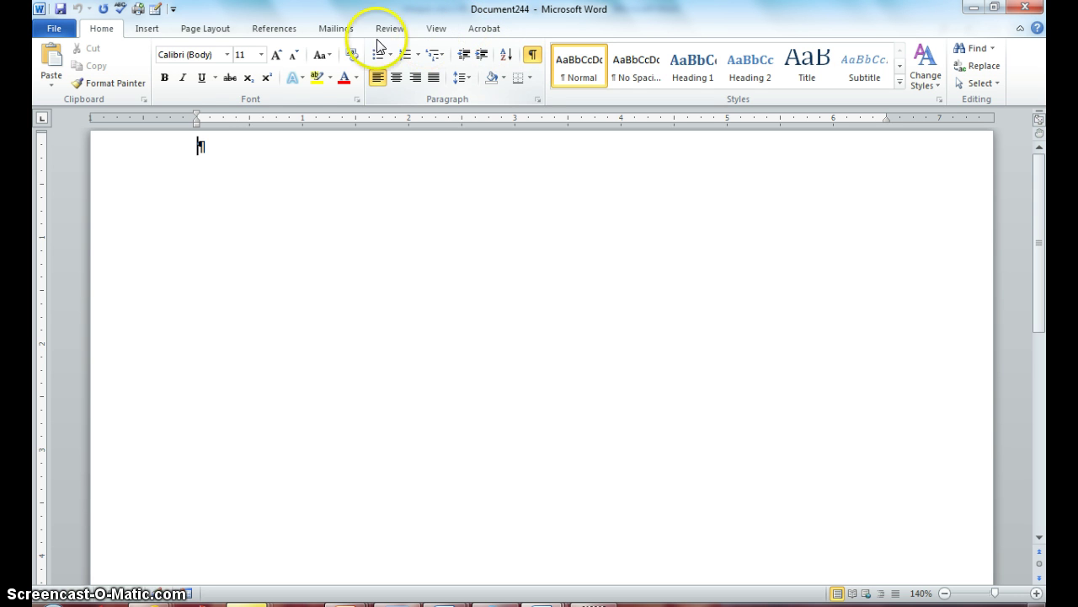
click(146, 30)
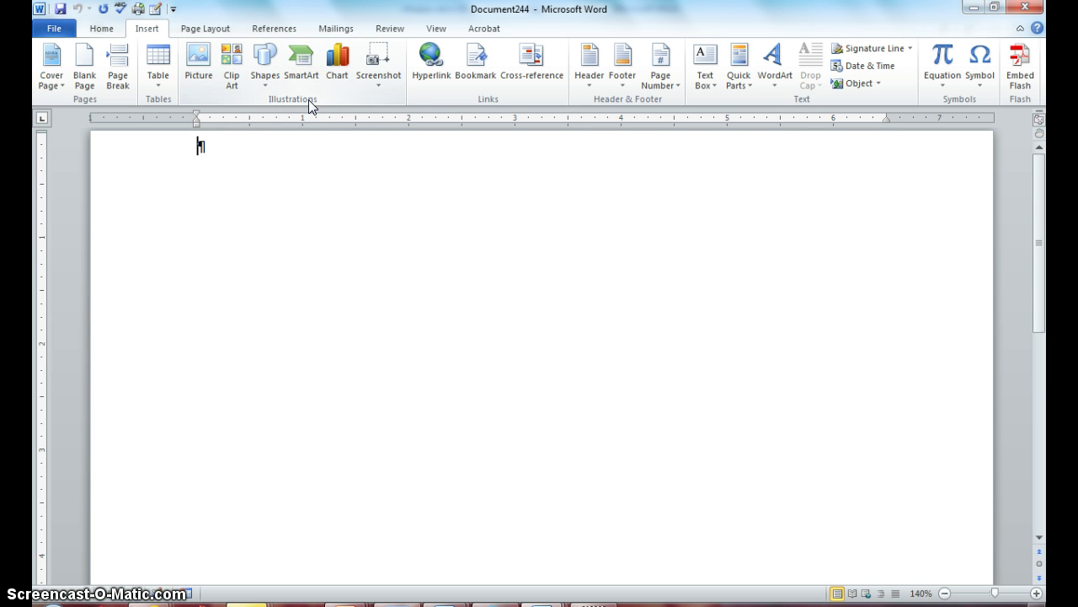
click(262, 82)
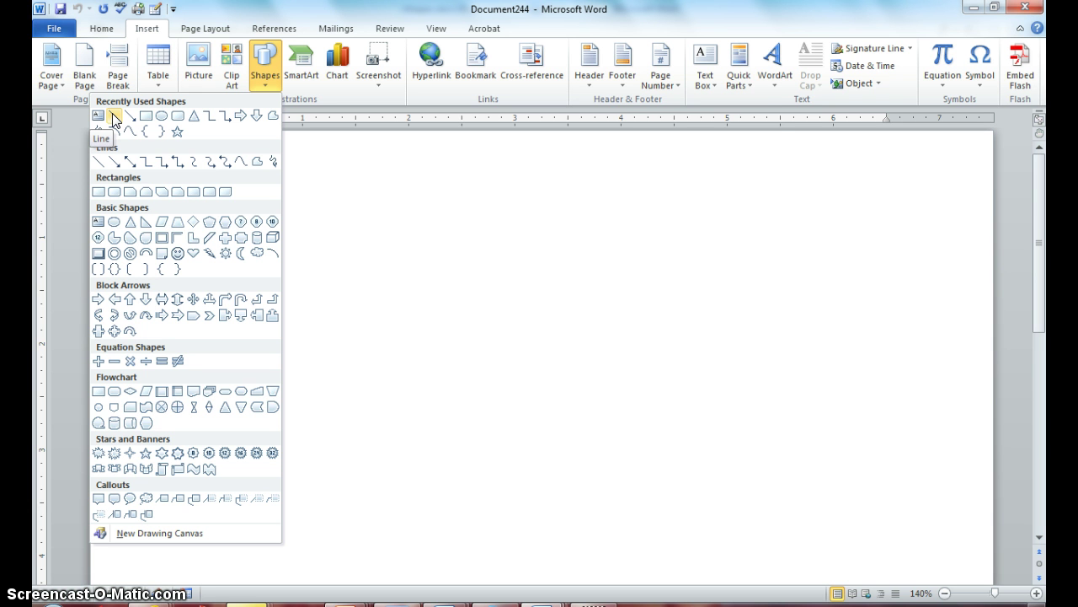
Step: Draw a level 6.41-inch horizontal line across the upper part of the page
click(114, 117)
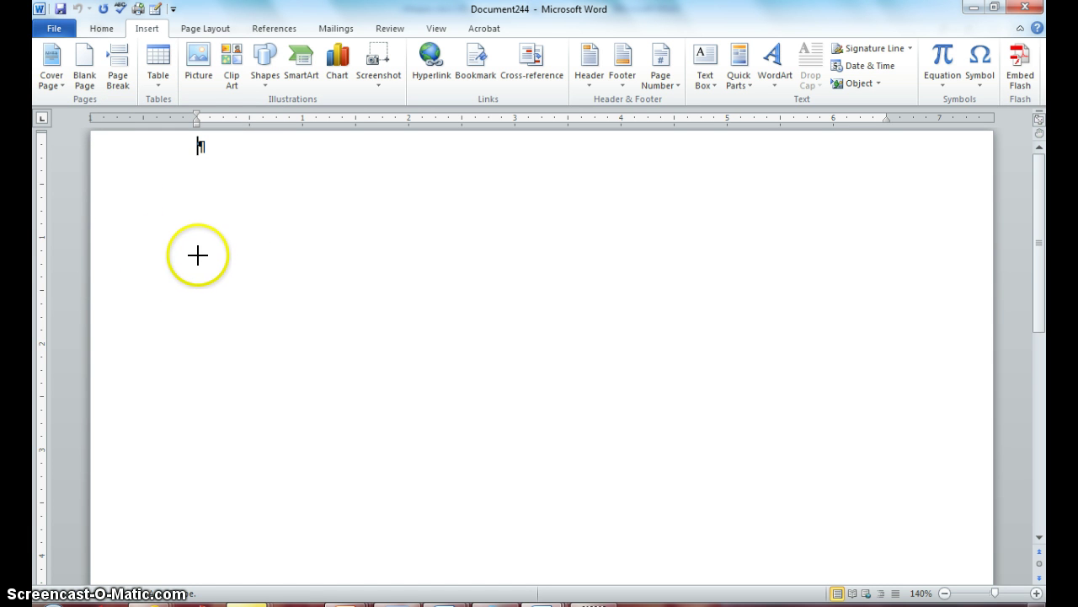
mouse_move(198, 255)
mouse_down()
mouse_move(349, 279)
mouse_move(413, 263)
mouse_move(732, 260)
mouse_move(844, 245)
mouse_move(871, 258)
mouse_move(864, 340)
mouse_move(893, 306)
mouse_move(887, 175)
mouse_move(884, 330)
mouse_move(878, 248)
mouse_move(878, 260)
mouse_up()
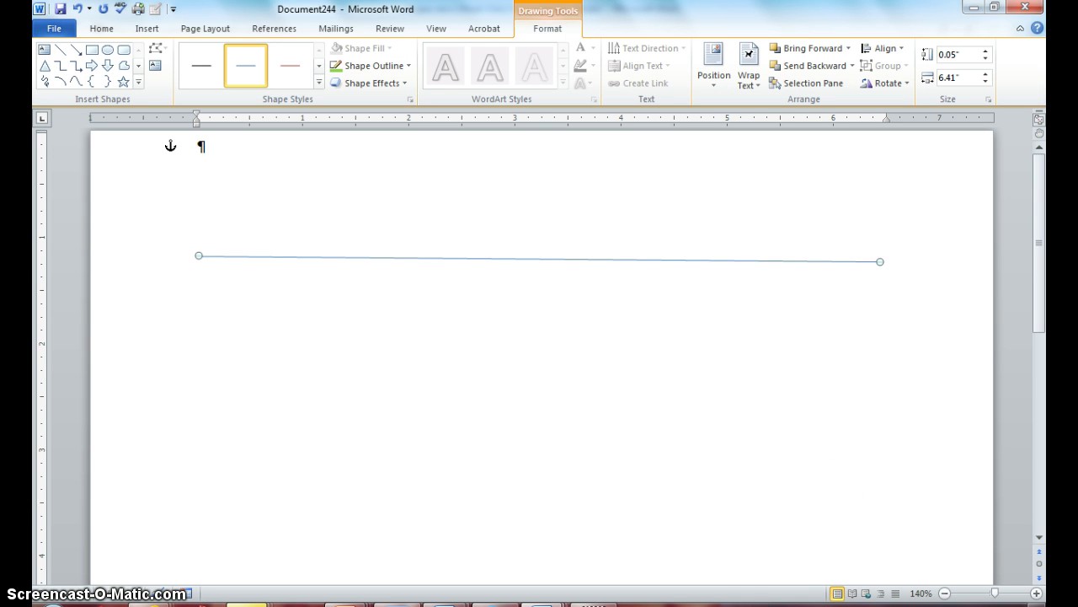
click(878, 263)
drag(878, 263, 878, 256)
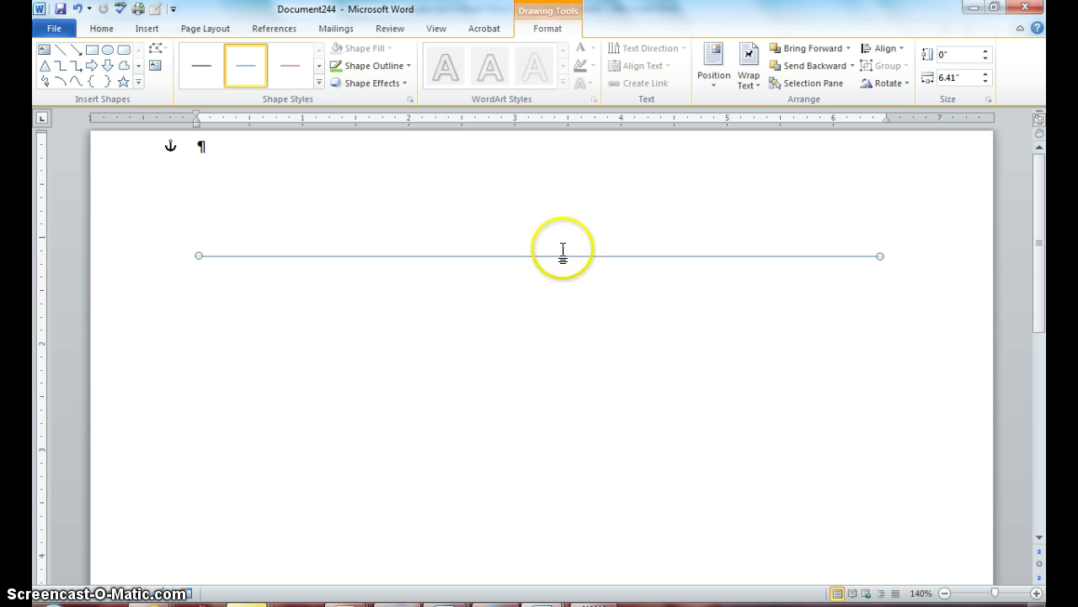
Step: Make the horizontal line black with a 3 pt outline weight
click(573, 399)
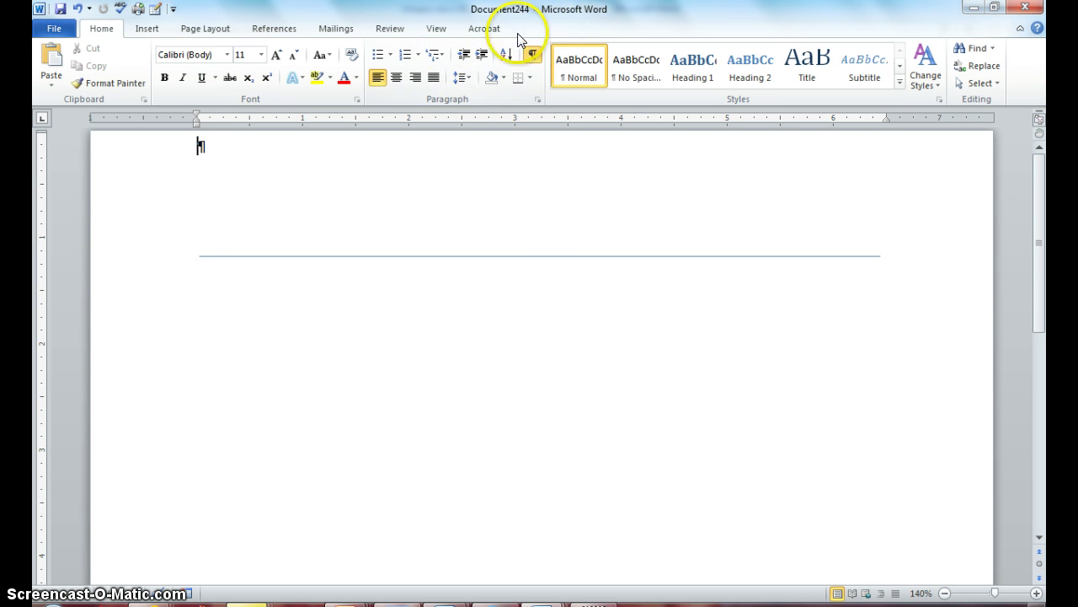
click(503, 257)
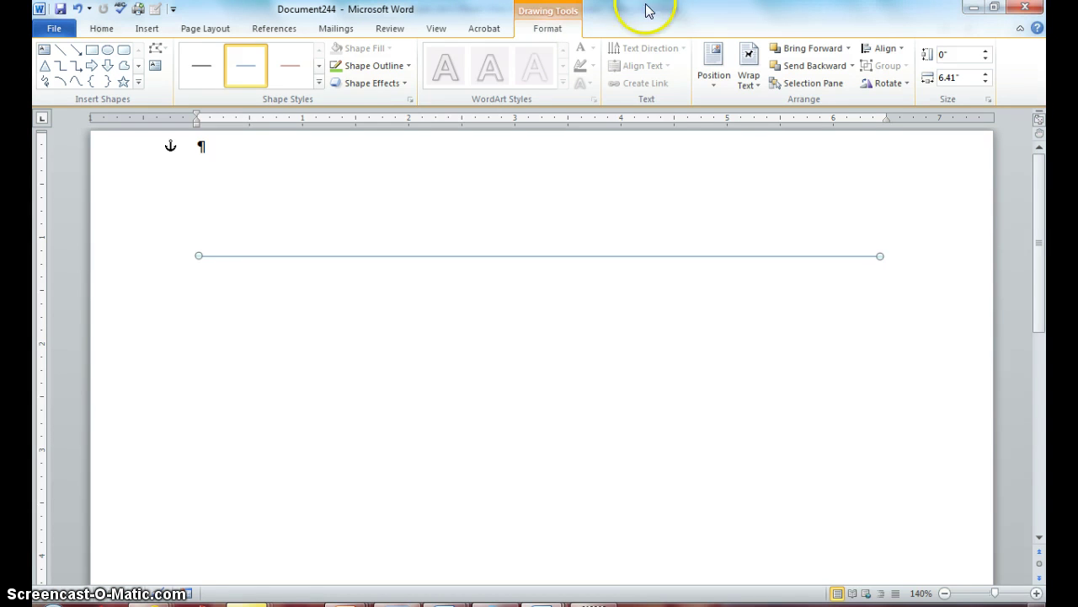
click(406, 73)
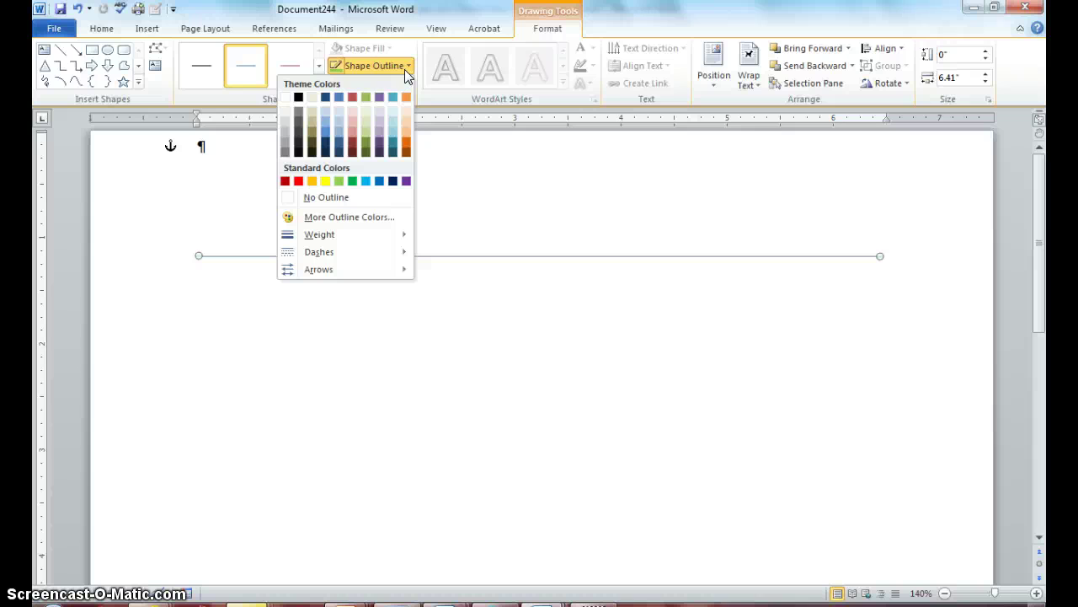
click(298, 151)
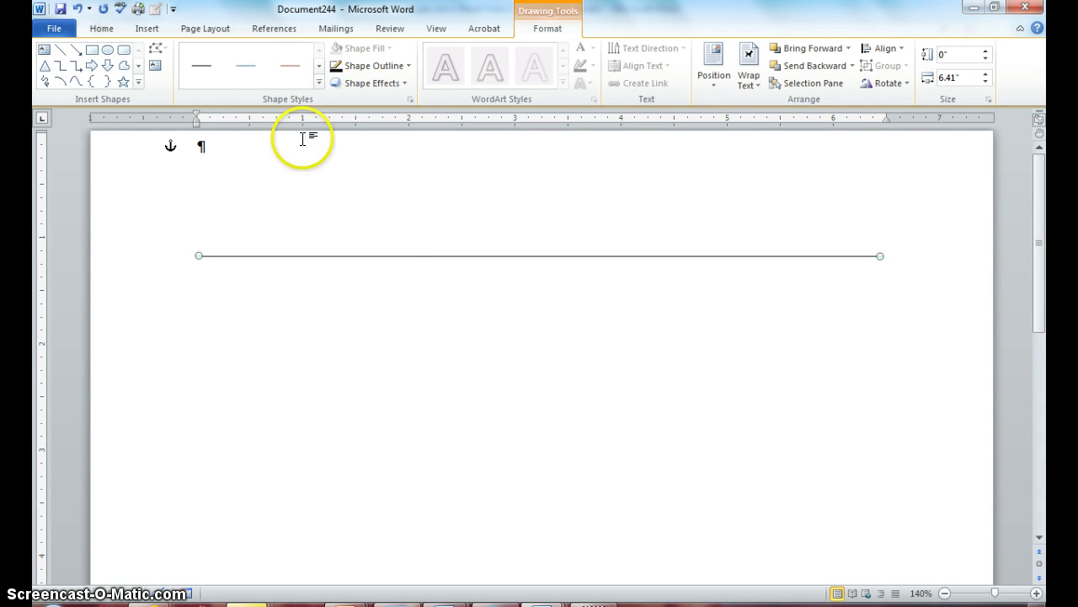
click(410, 67)
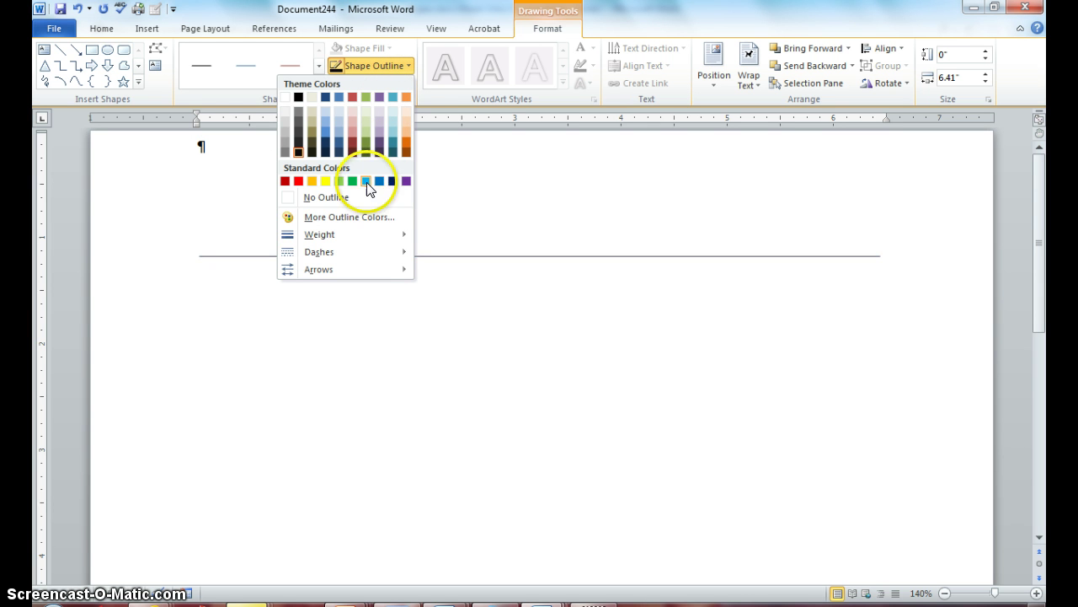
mouse_move(355, 239)
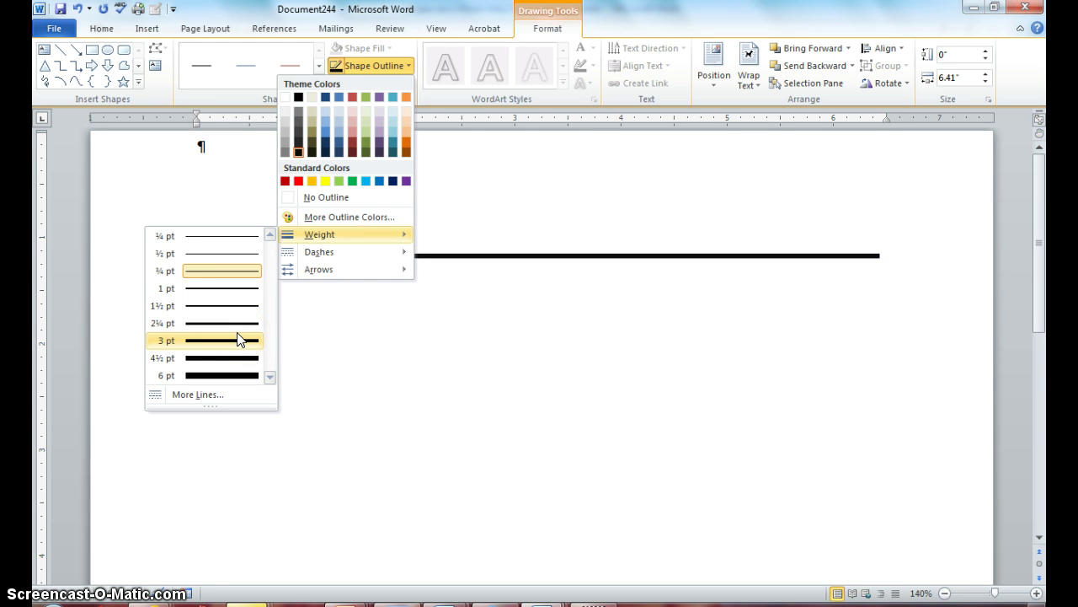
click(238, 339)
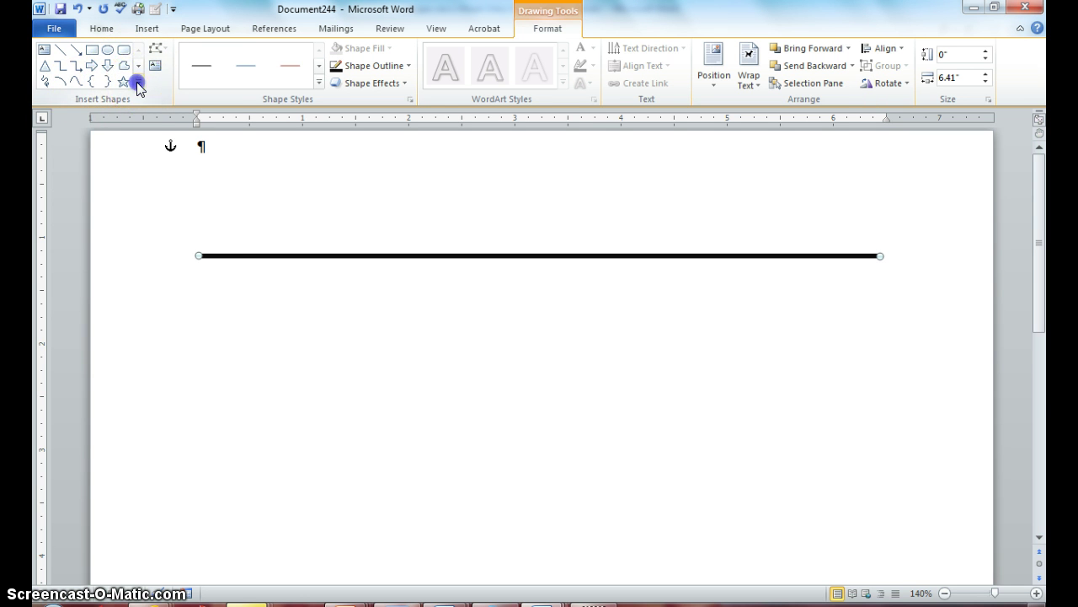
Step: Draw a 6.28" by 2.92" diagonal line from the black line's left end down-right
click(138, 83)
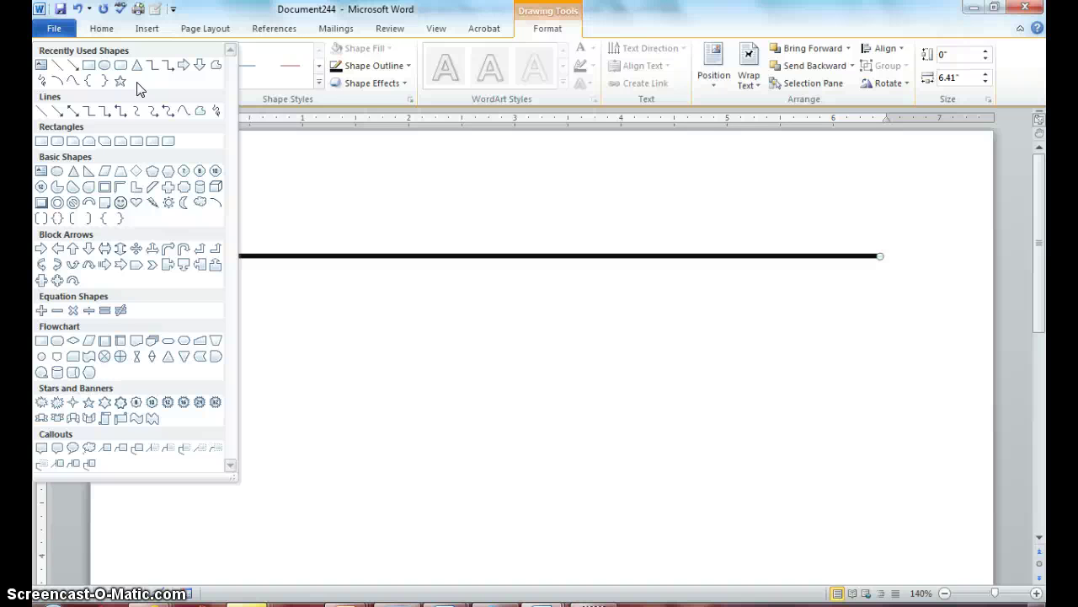
click(57, 65)
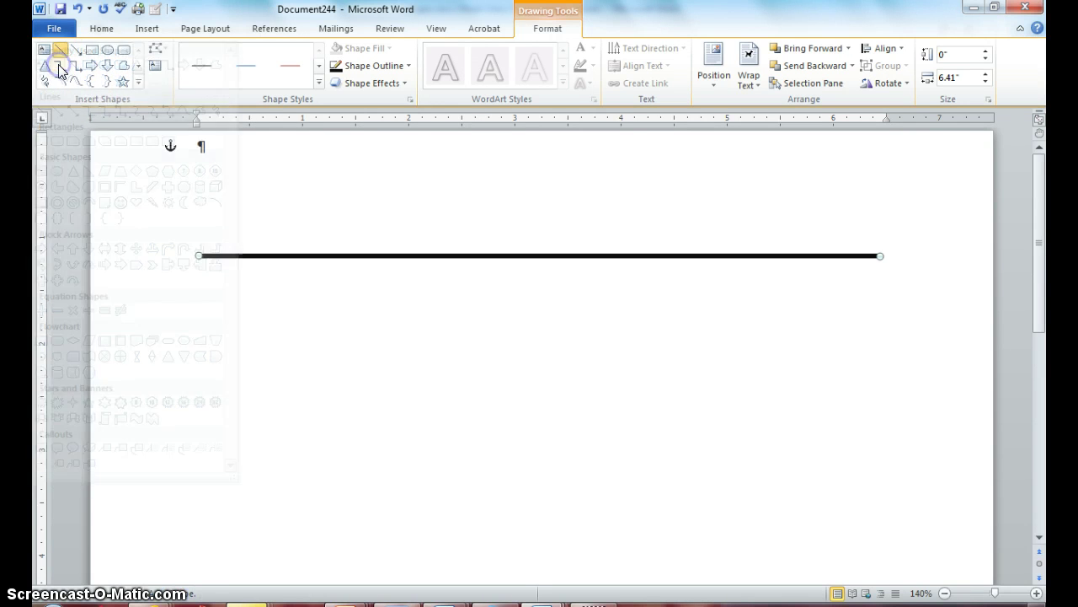
click(198, 254)
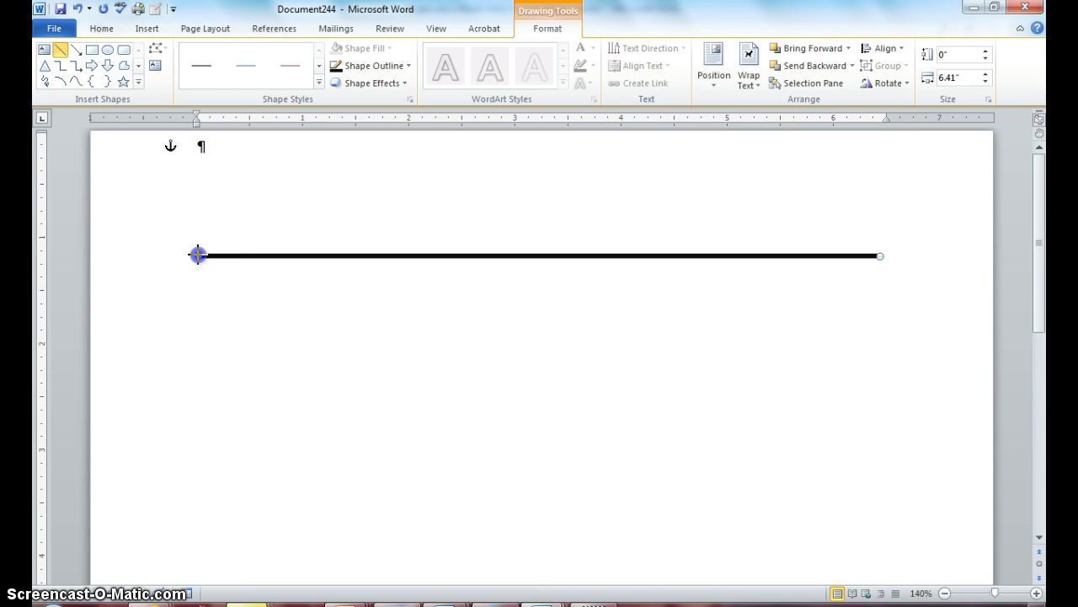
mouse_move(197, 255)
mouse_down()
mouse_move(238, 315)
mouse_move(267, 320)
mouse_move(421, 436)
mouse_move(662, 556)
mouse_move(775, 546)
mouse_move(840, 573)
mouse_move(865, 565)
mouse_up()
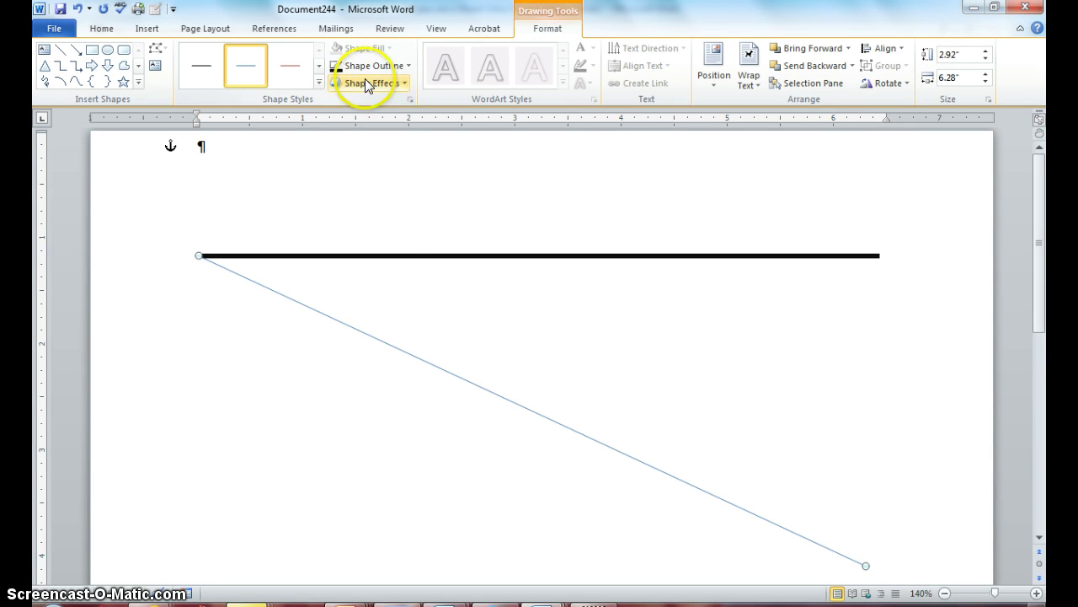
Step: Colour the diagonal line red and give it a heavier outline weight
click(406, 65)
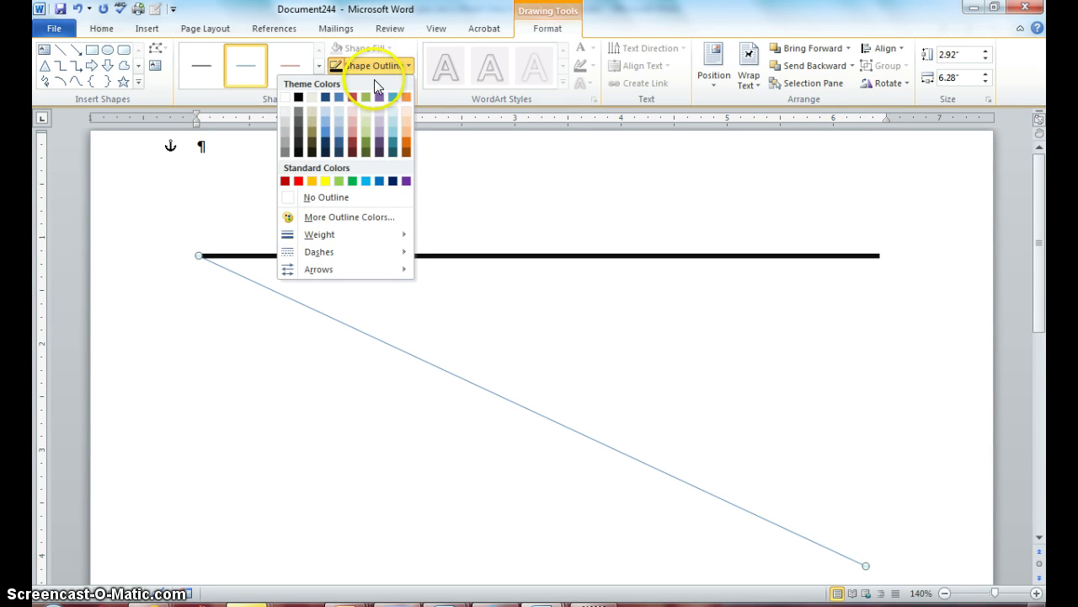
click(298, 180)
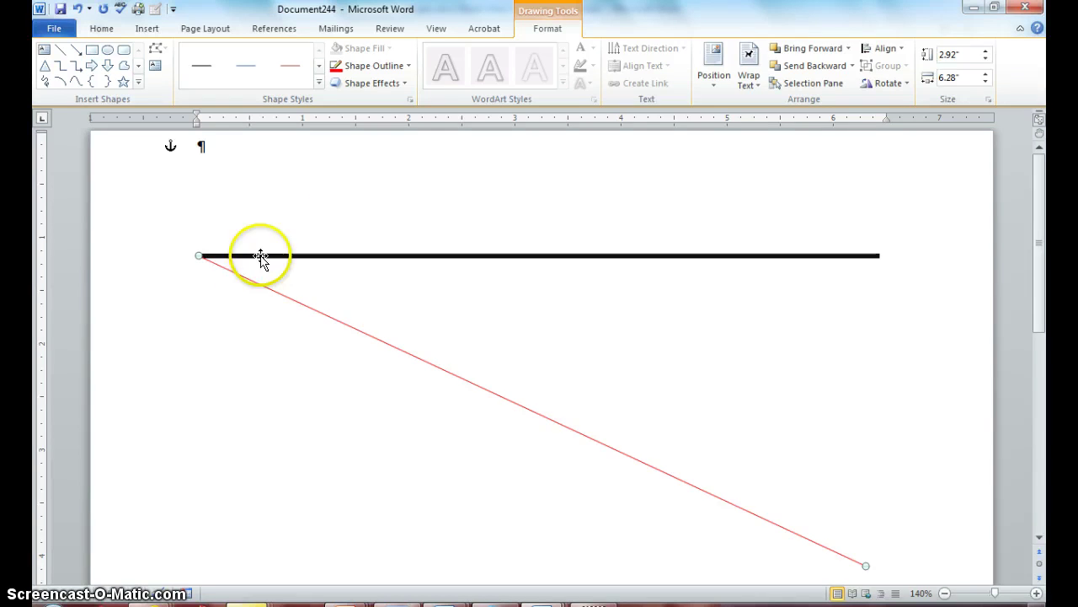
click(383, 69)
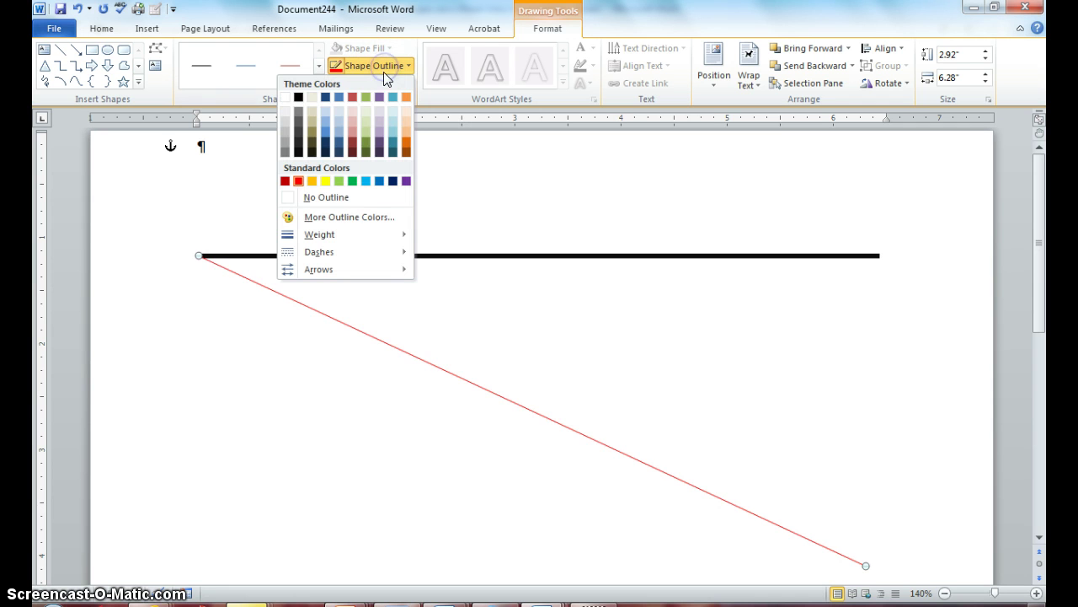
mouse_move(339, 234)
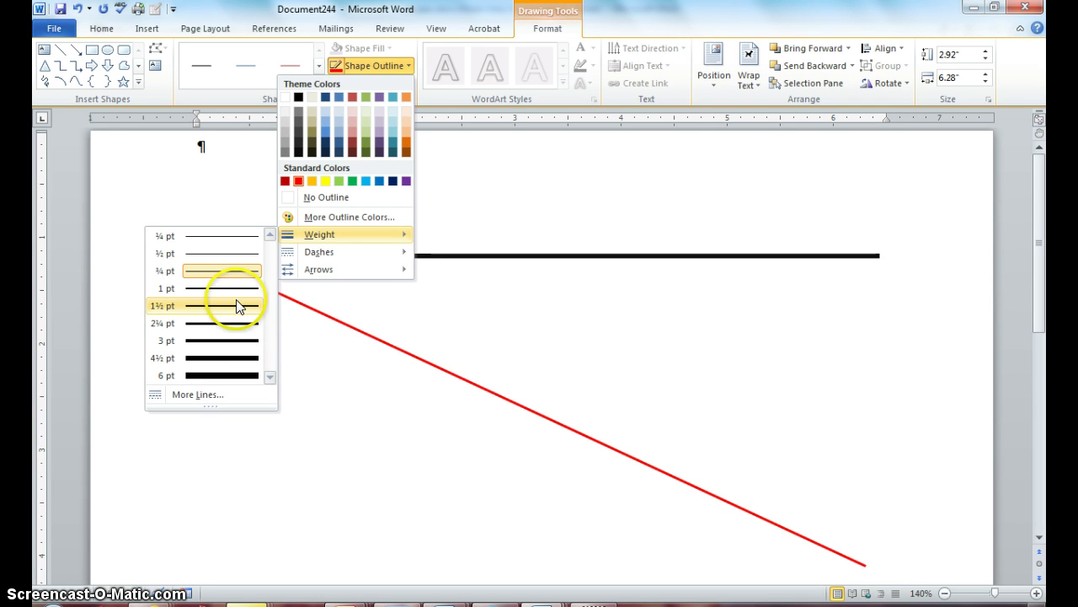
click(235, 291)
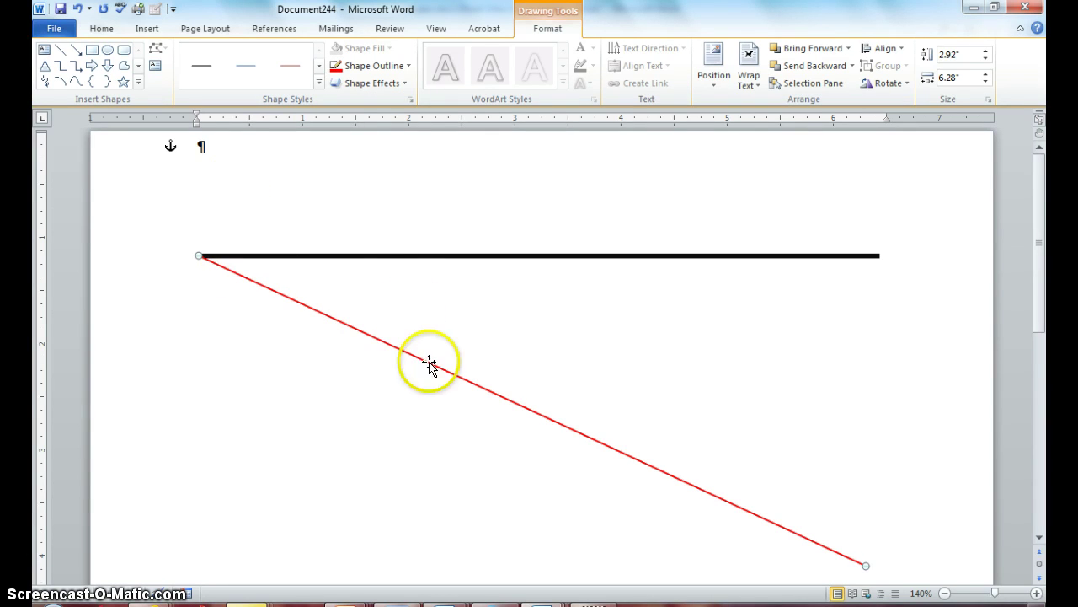
Step: Draw a 2.04" by 1.85" rectangle over the middle of both lines
click(136, 81)
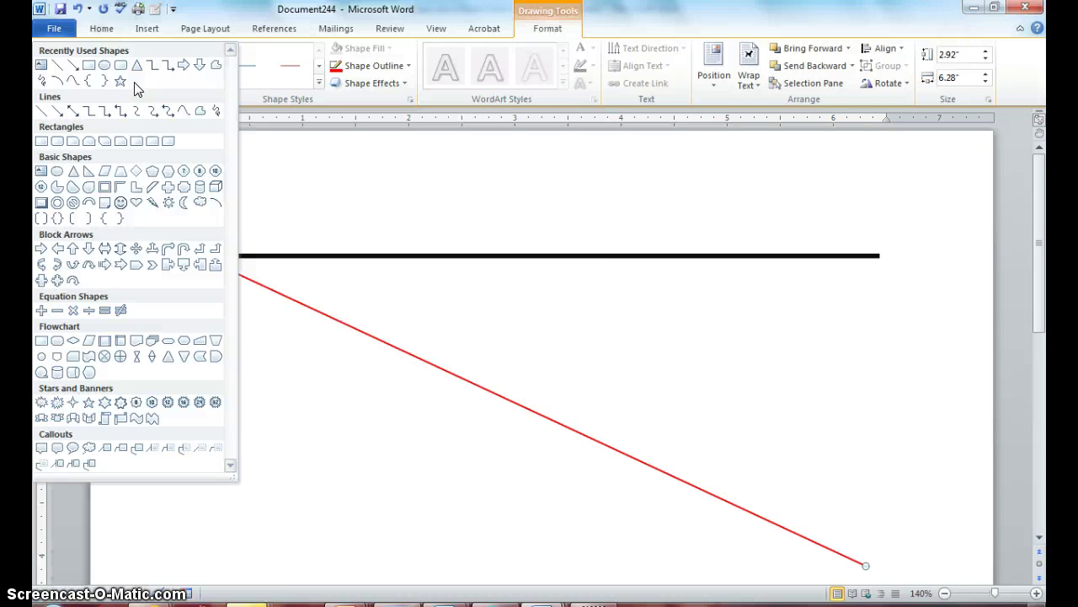
click(88, 68)
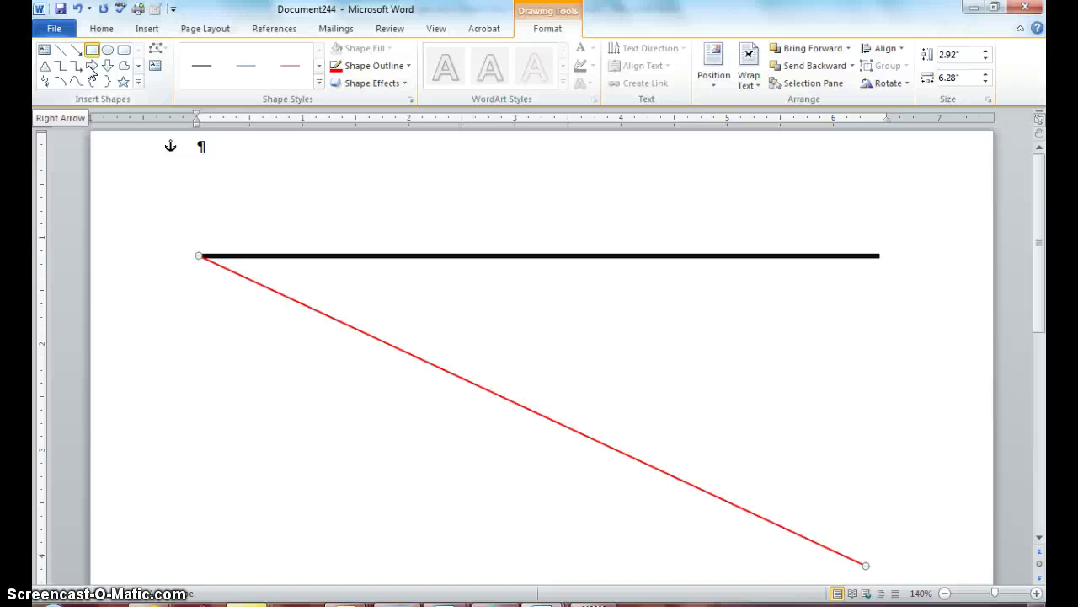
click(51, 48)
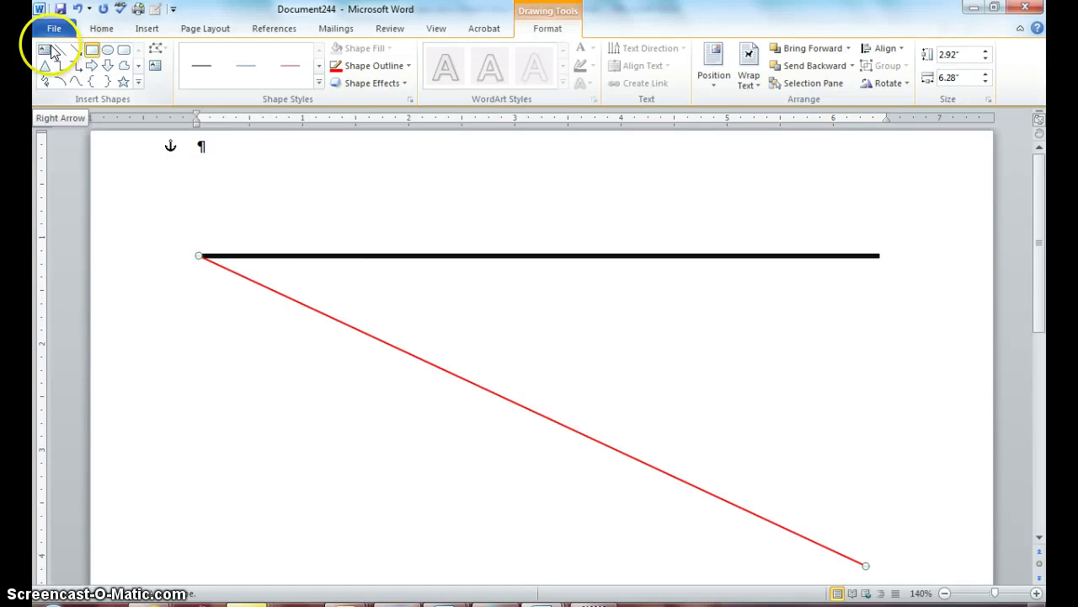
click(403, 234)
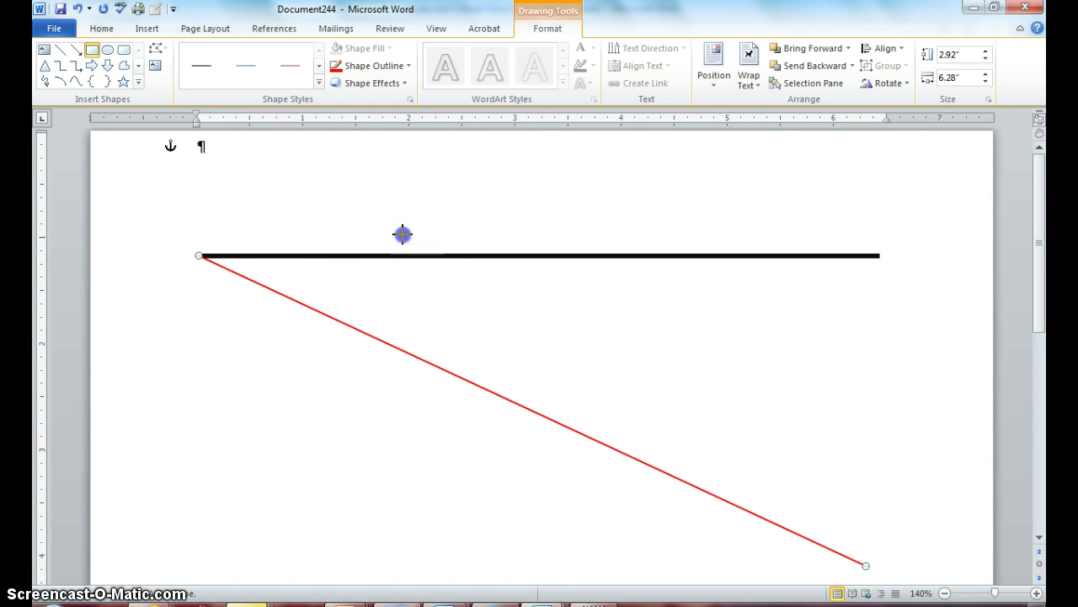
drag(402, 234, 618, 431)
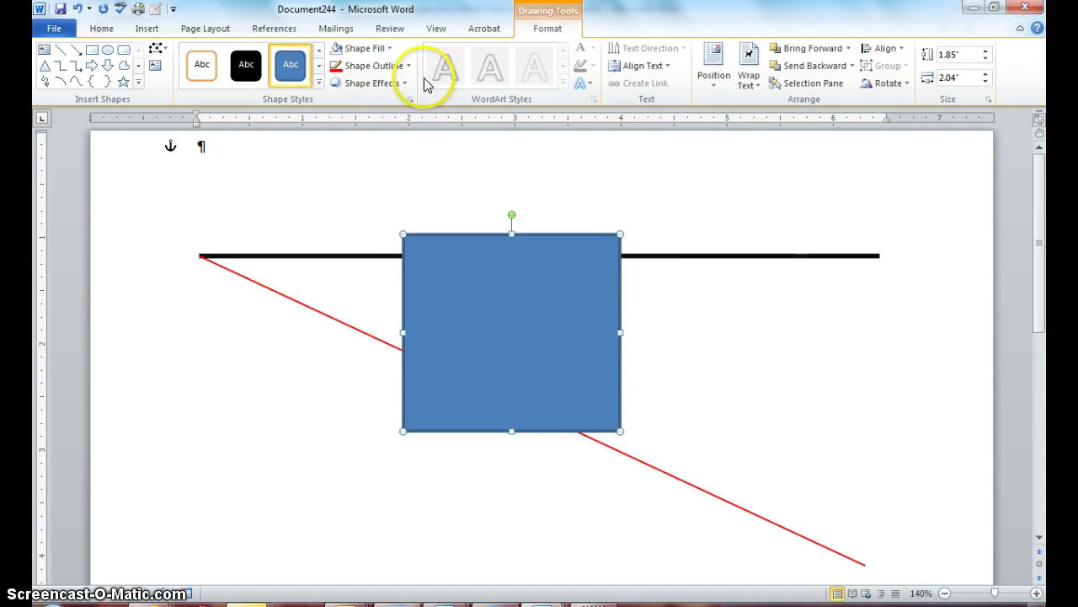
Step: Give the rectangle a light green fill and a red outline
click(388, 48)
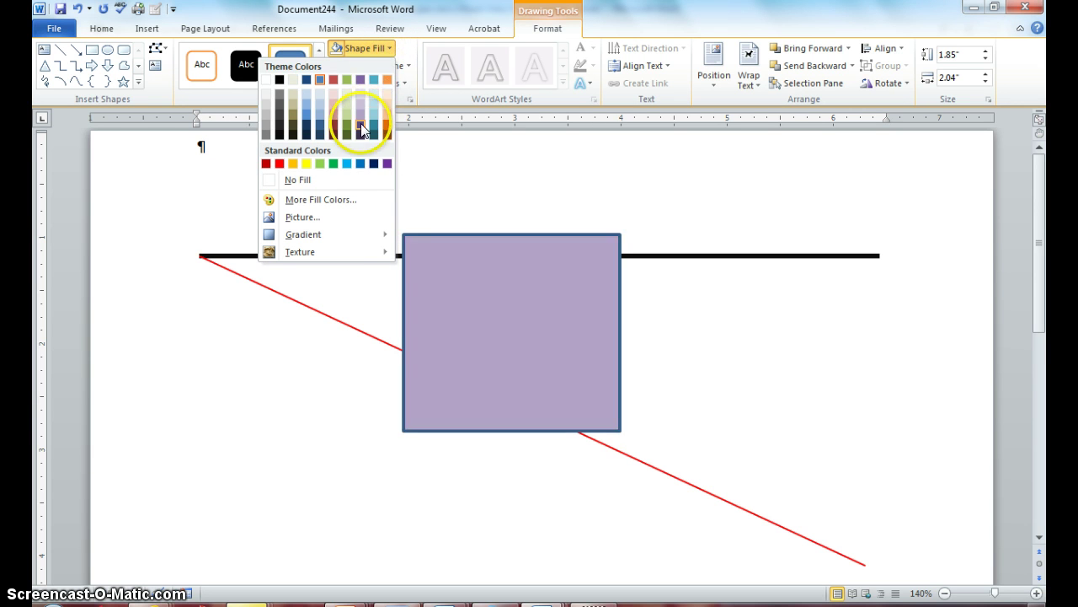
click(320, 164)
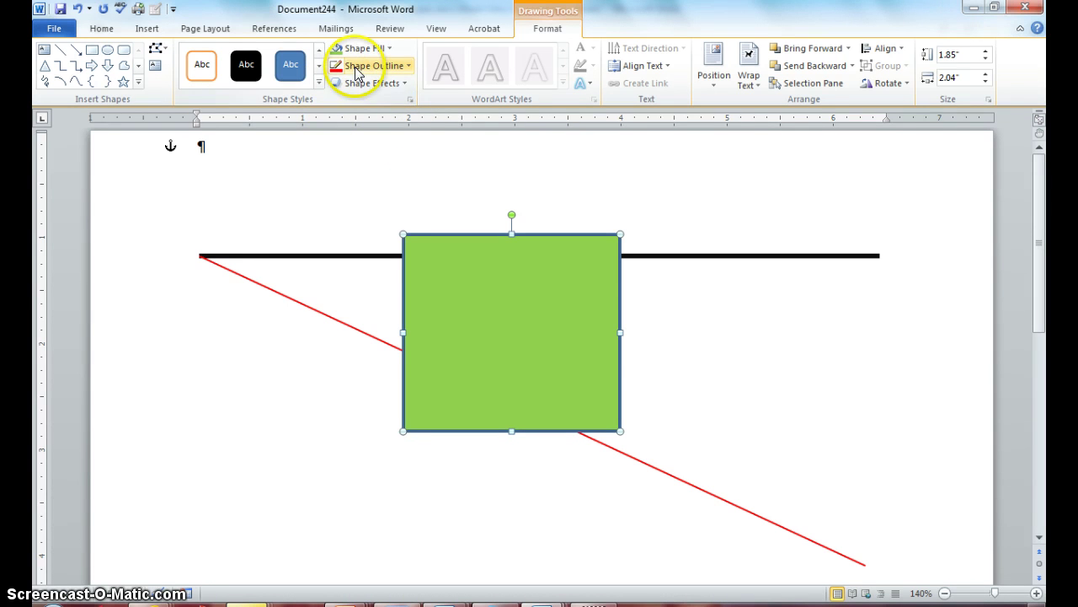
click(407, 67)
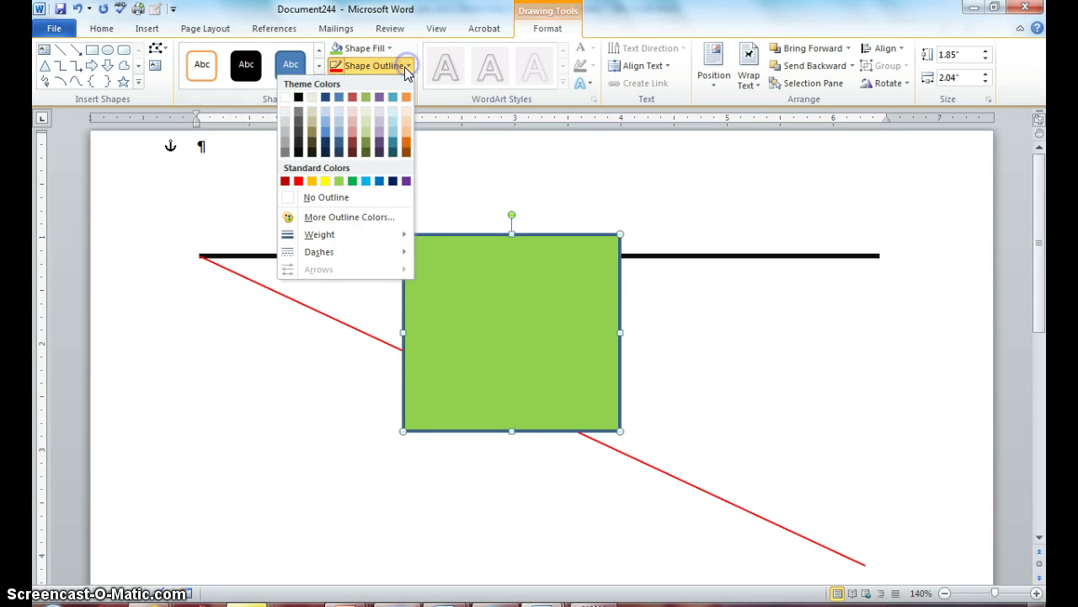
click(298, 181)
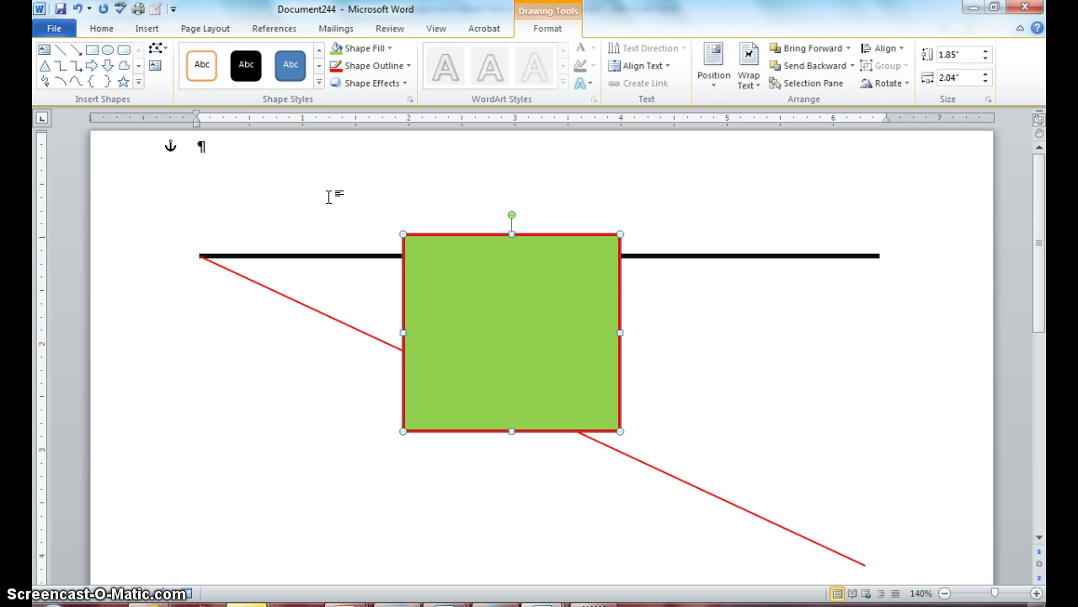
click(139, 87)
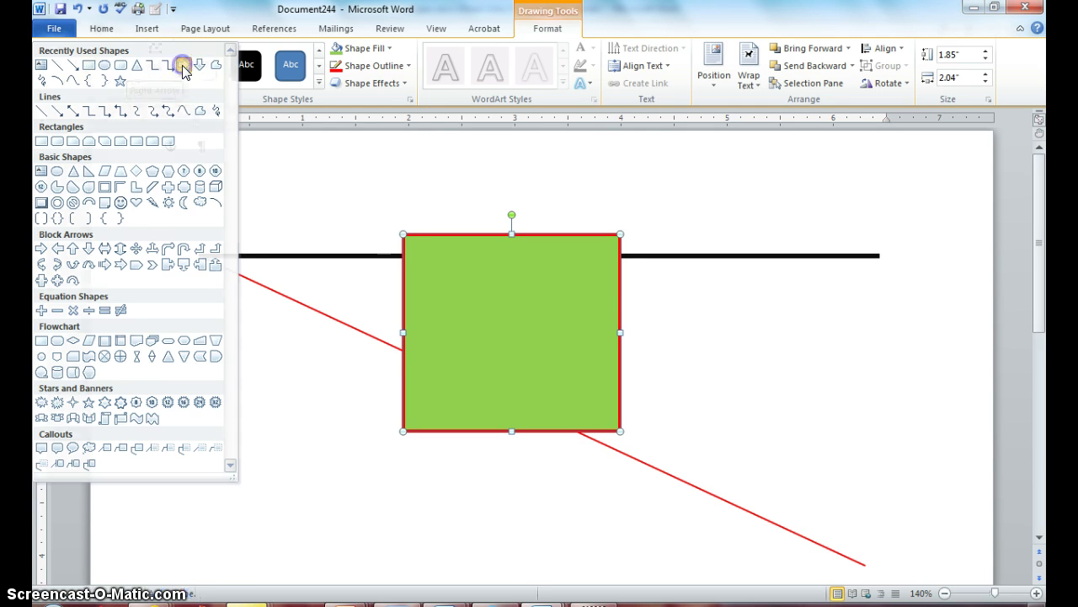
click(182, 67)
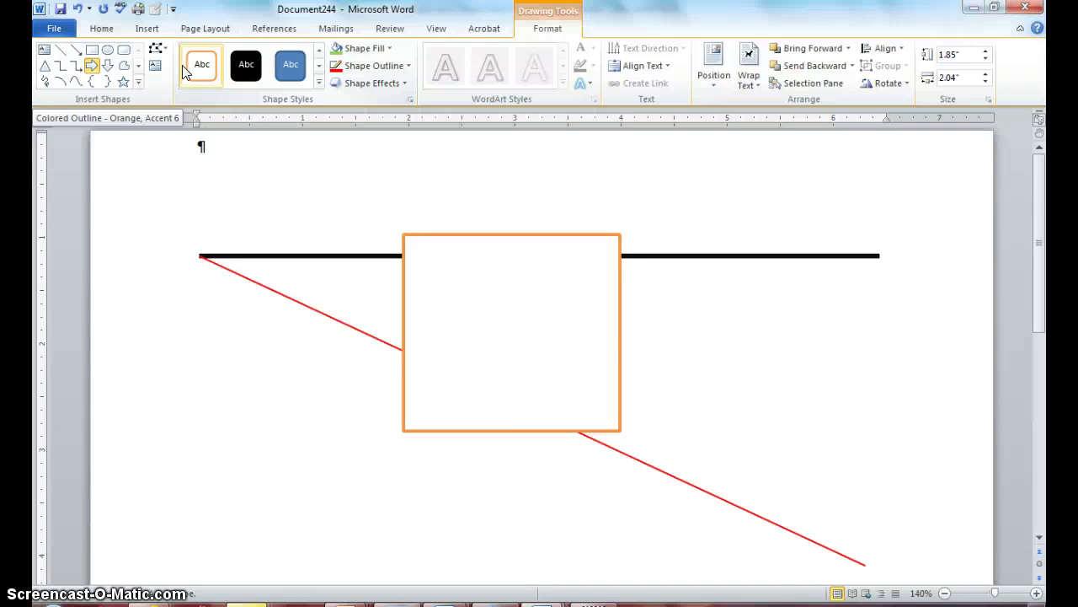
click(442, 292)
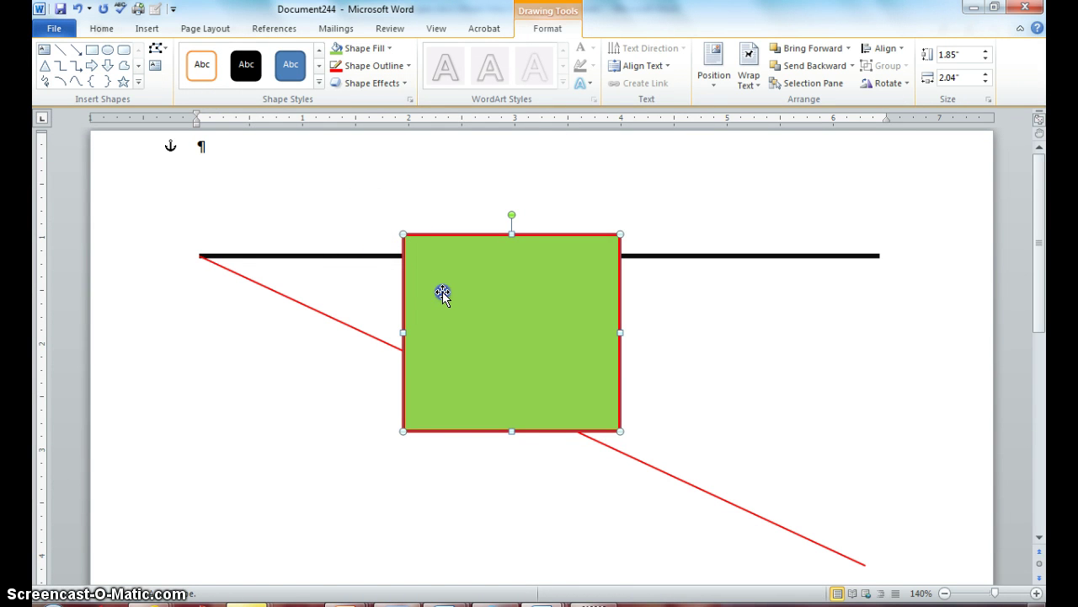
click(443, 293)
Step: Draw a 2.3" by 0.92" right arrow across the green rectangle, shifted slightly up-left
click(91, 67)
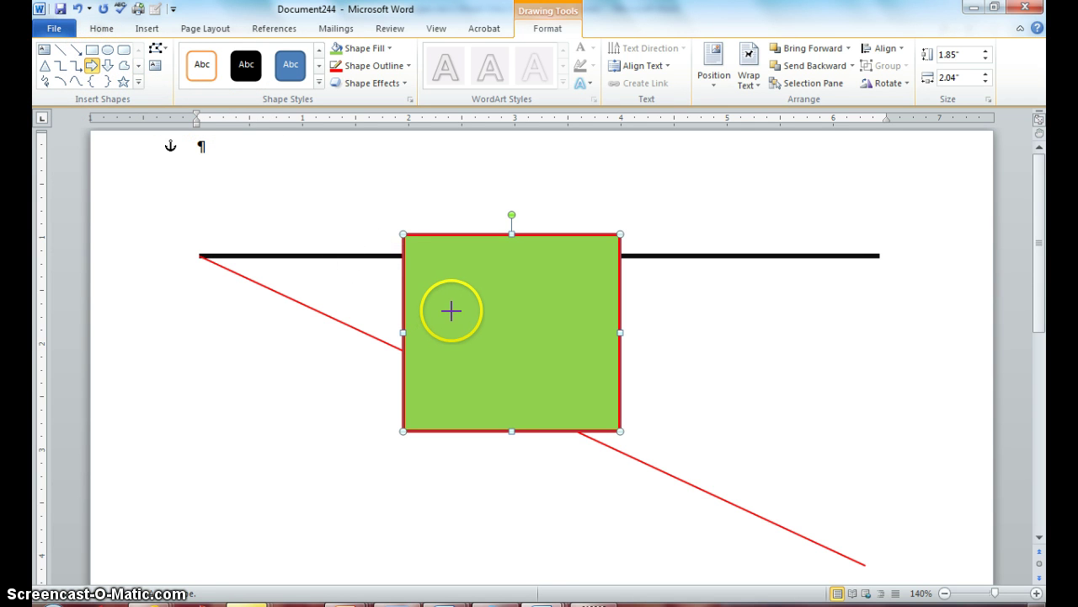
mouse_move(453, 312)
mouse_down()
mouse_move(472, 306)
mouse_move(539, 333)
mouse_move(554, 352)
mouse_move(585, 337)
mouse_move(646, 354)
mouse_move(669, 383)
mouse_move(693, 378)
mouse_move(696, 410)
mouse_up()
click(618, 357)
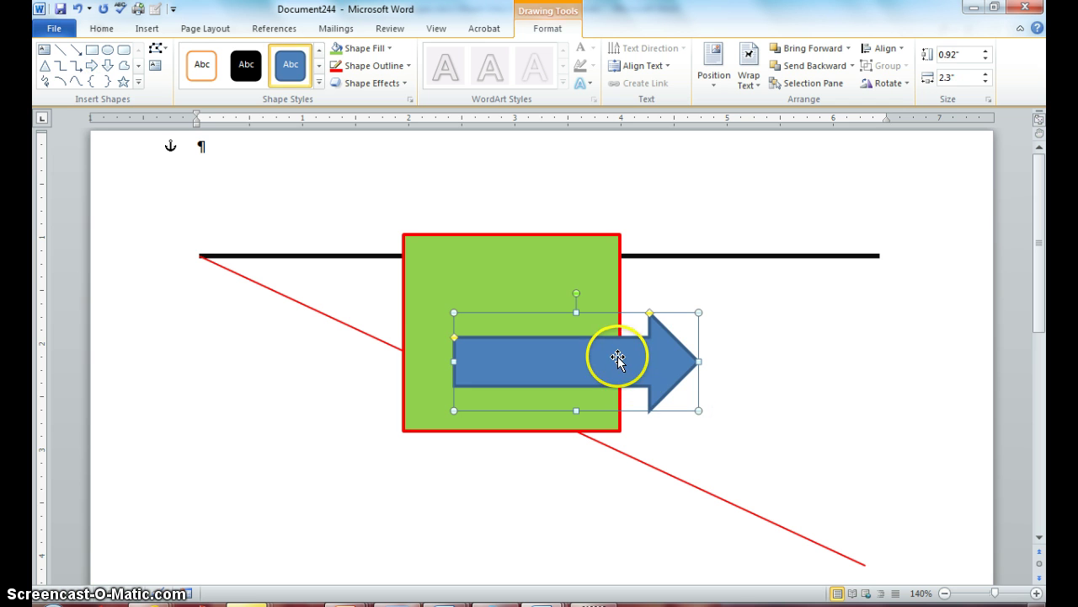
drag(617, 356, 618, 349)
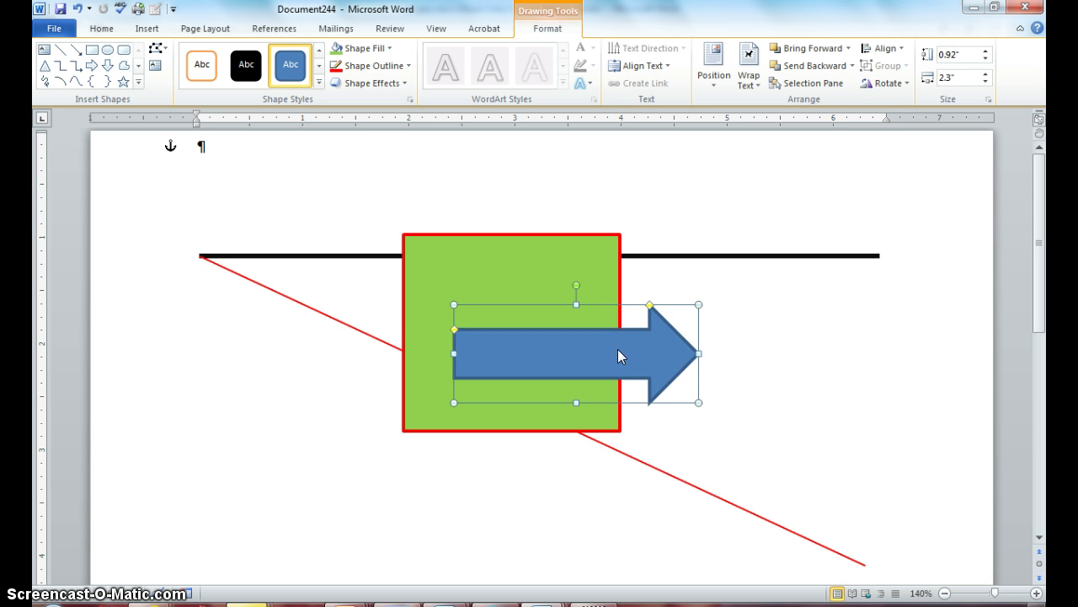
click(597, 351)
mouse_move(587, 355)
mouse_down()
mouse_move(595, 335)
mouse_move(548, 328)
mouse_move(592, 301)
mouse_move(523, 332)
mouse_move(571, 325)
mouse_move(583, 348)
mouse_up()
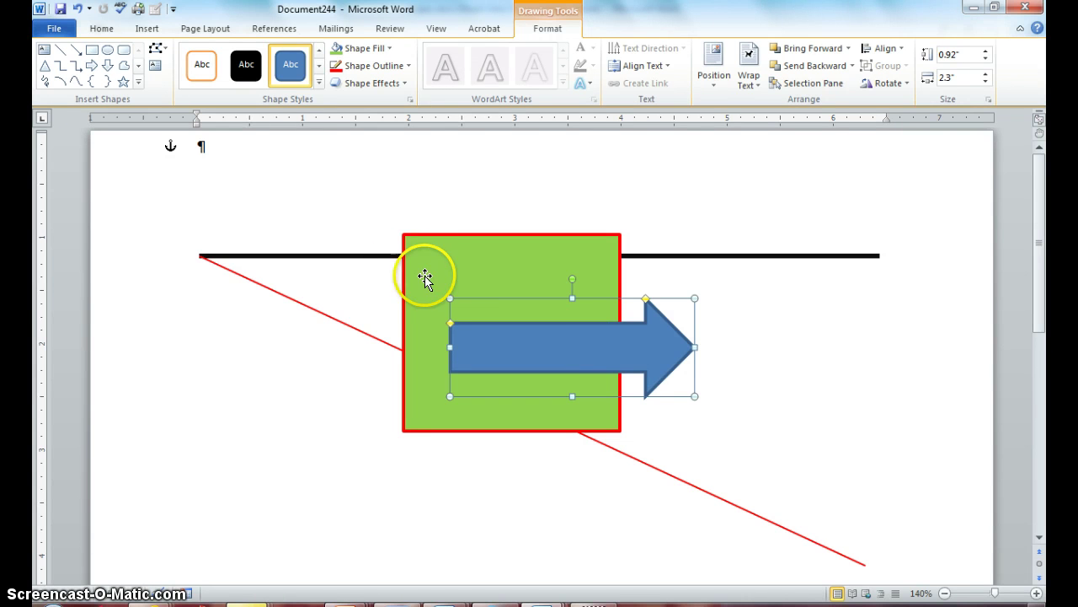
Step: Draw a 0.99" by 0.92" text box over the arrow's left part on the rectangle
click(326, 152)
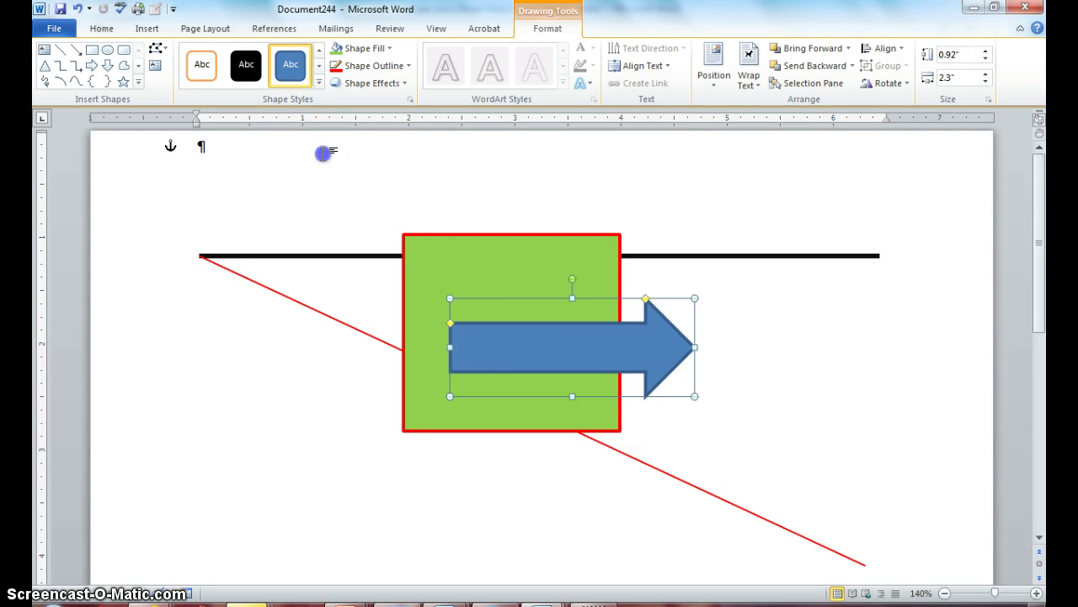
click(146, 32)
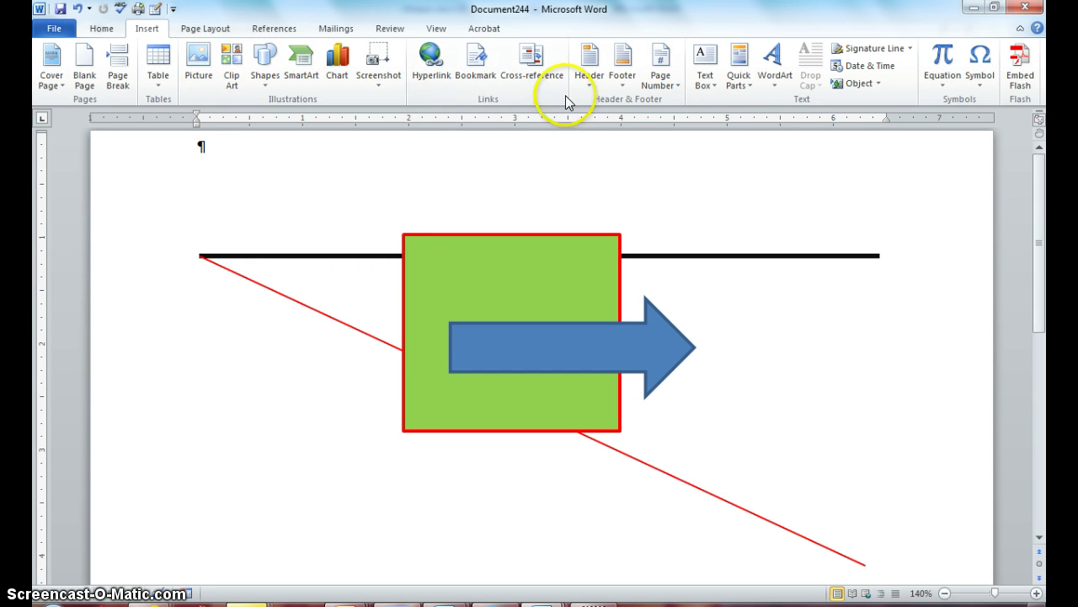
click(706, 72)
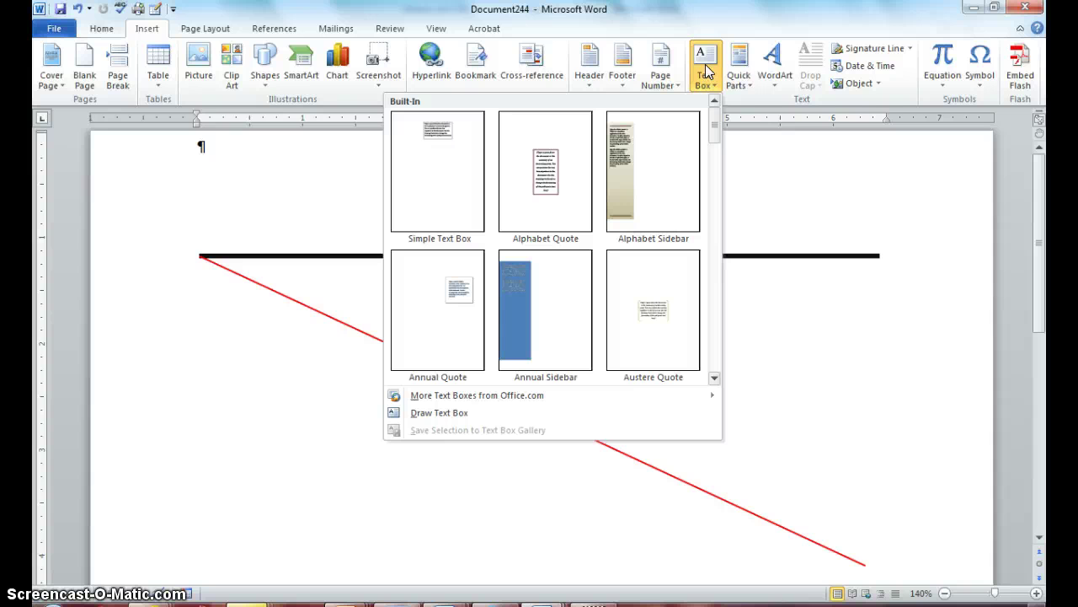
click(449, 414)
drag(445, 405, 487, 322)
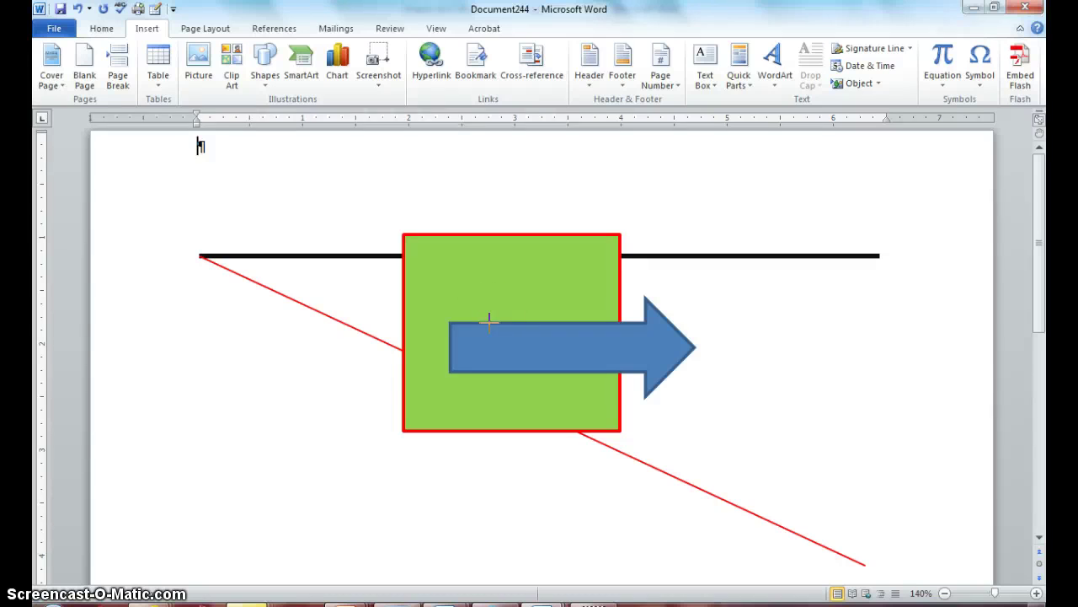
click(474, 282)
click(452, 278)
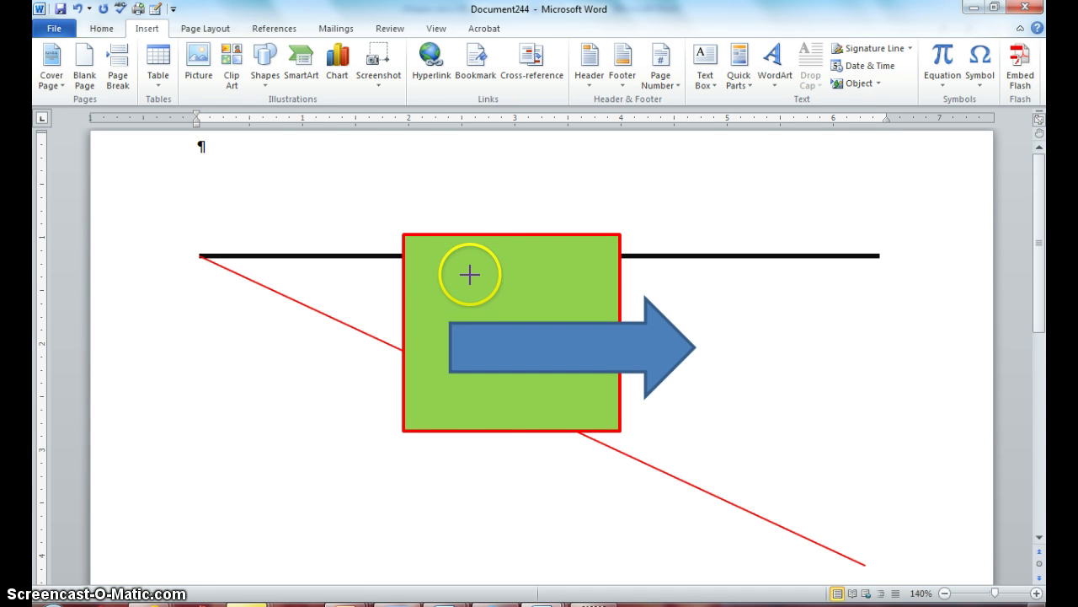
mouse_move(469, 273)
mouse_down()
mouse_move(470, 368)
mouse_move(575, 371)
mouse_up()
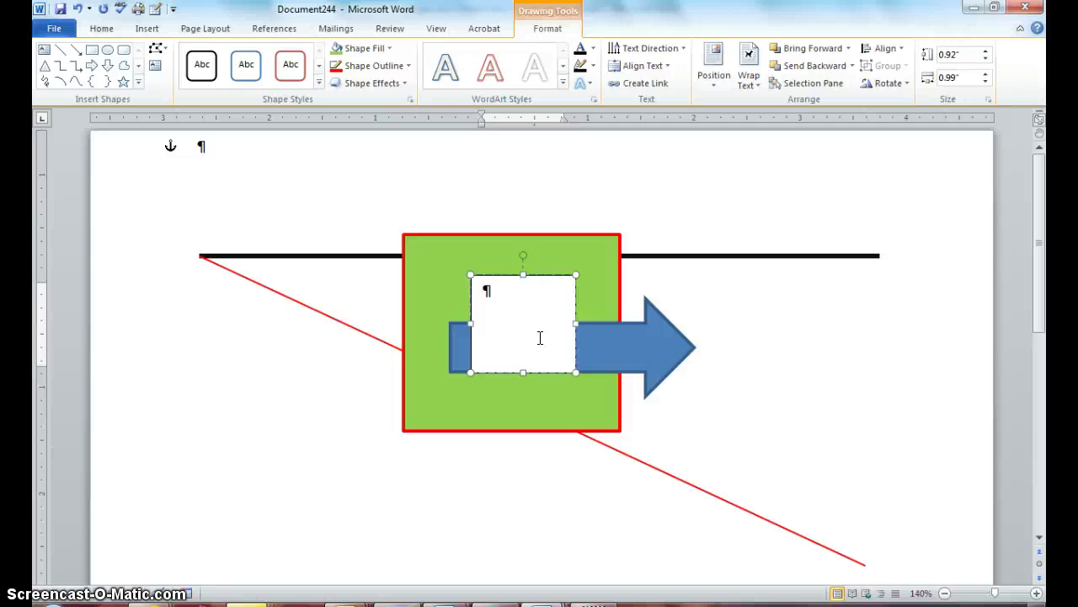
Step: Type the person's full name into the text box
click(513, 441)
click(505, 320)
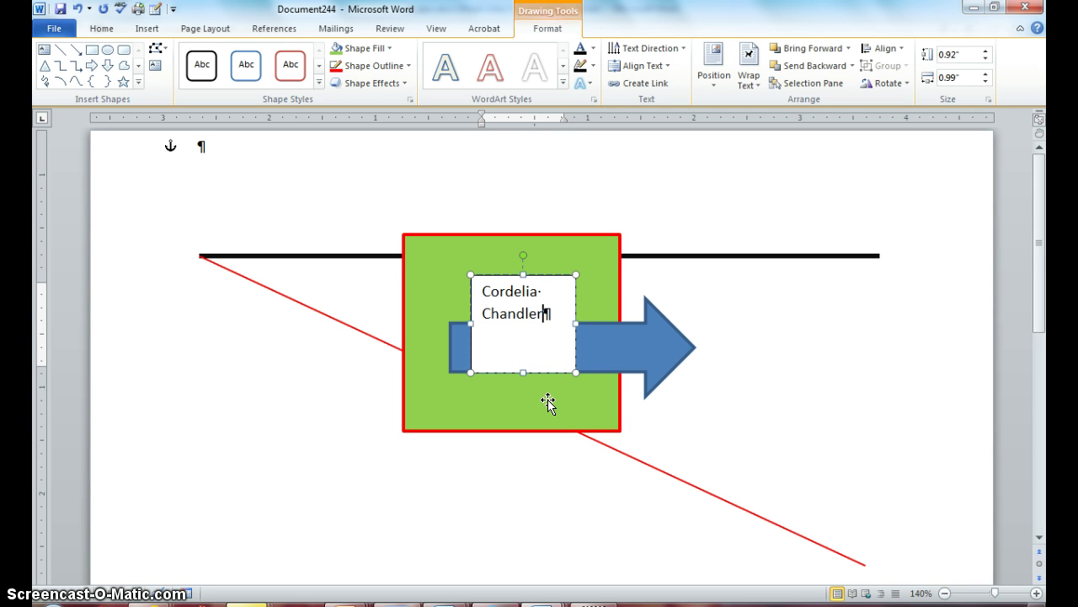
click(575, 385)
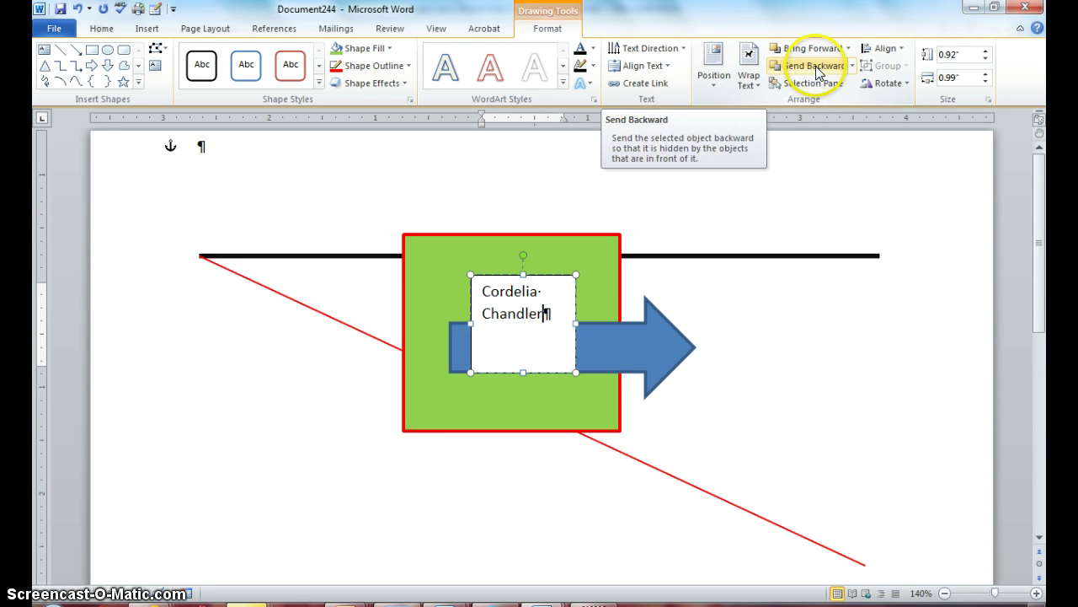
Step: Send the name text box backward, behind the blue arrow and green rectangle
click(814, 66)
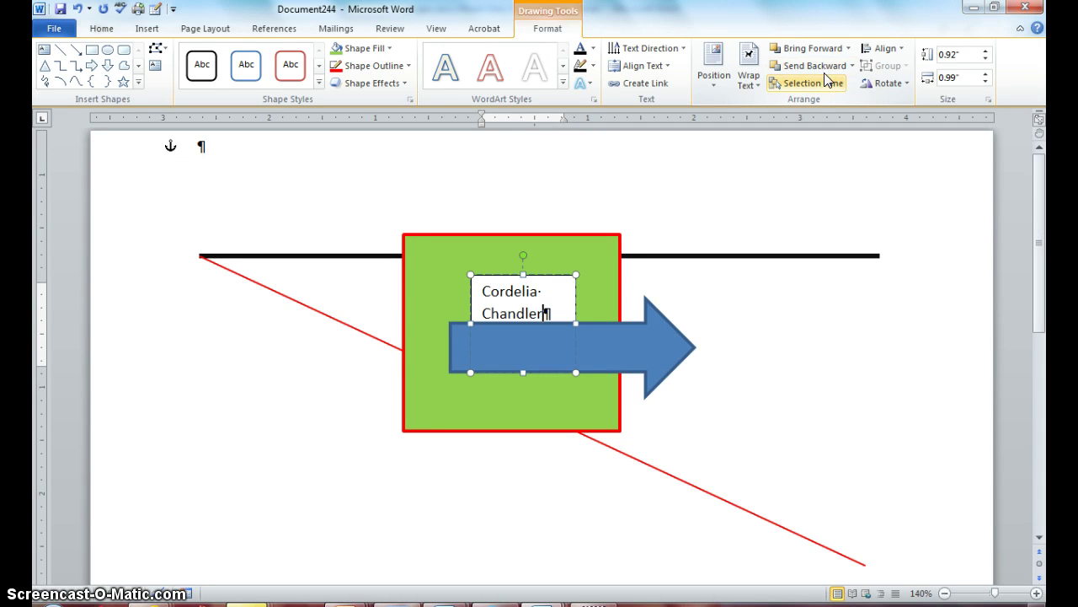
click(849, 65)
click(853, 66)
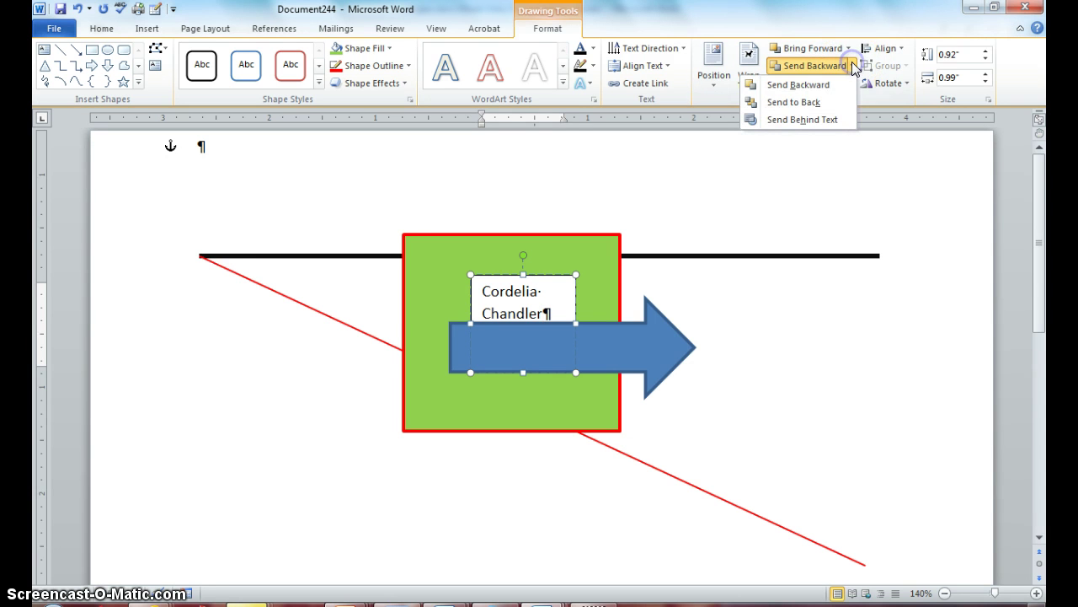
click(809, 104)
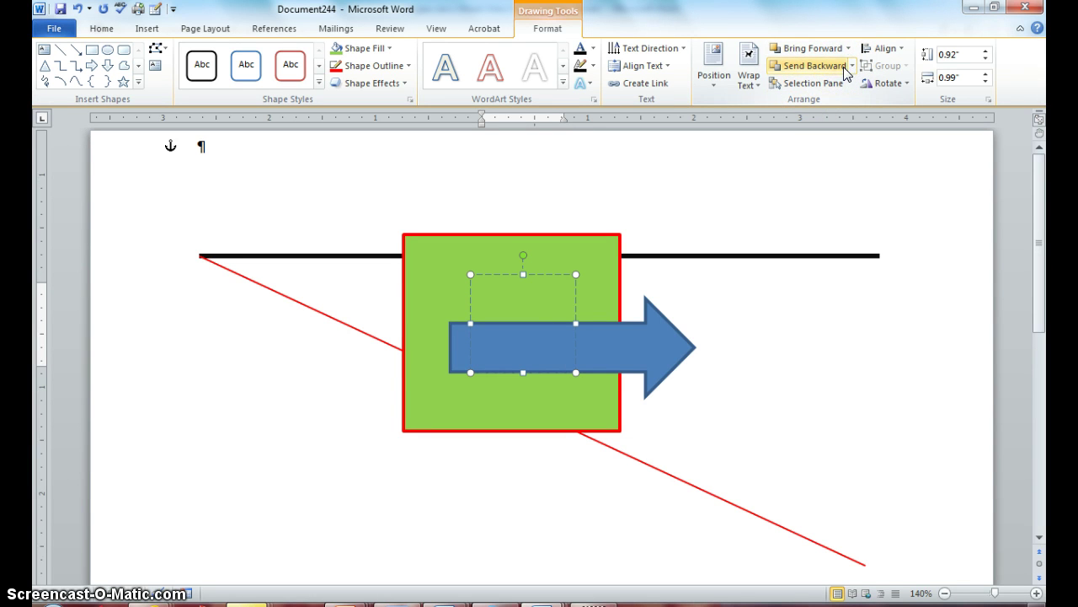
Step: Bring the name text box to the front of all shapes
click(851, 67)
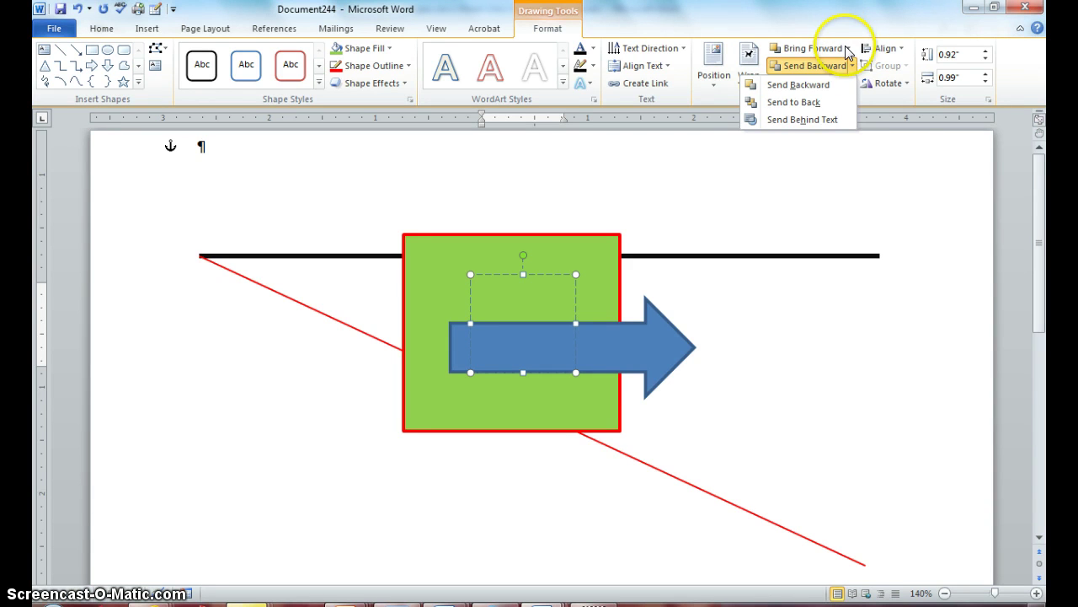
click(848, 49)
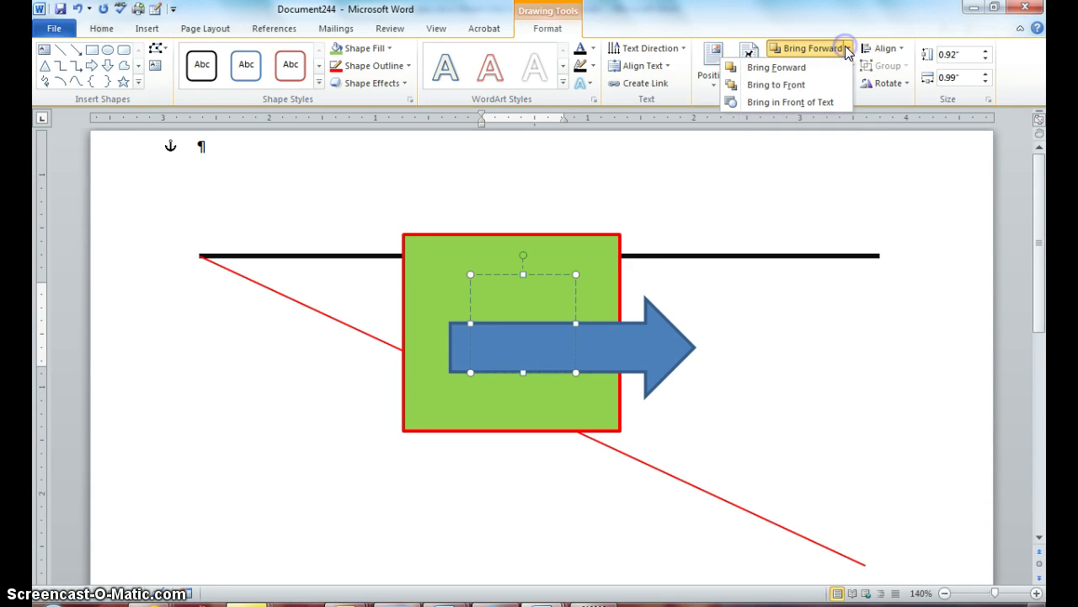
click(829, 84)
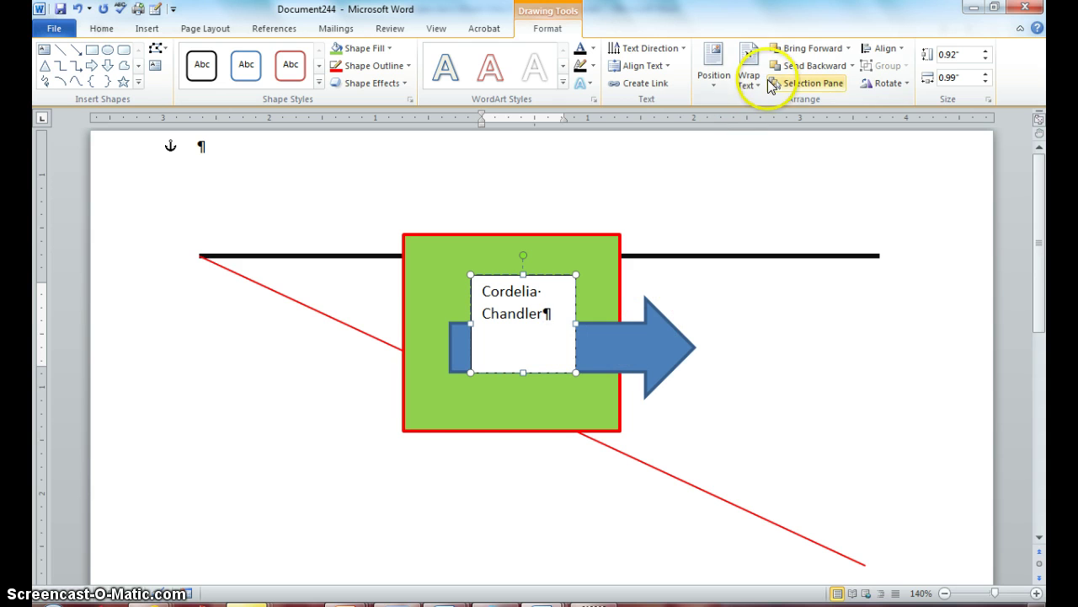
click(825, 49)
click(846, 48)
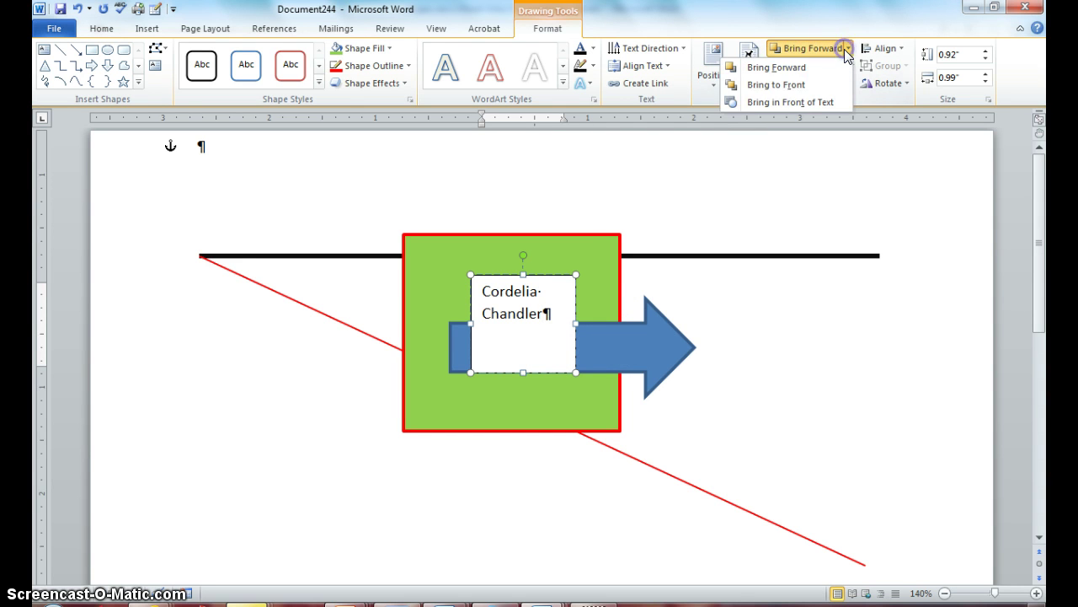
click(796, 86)
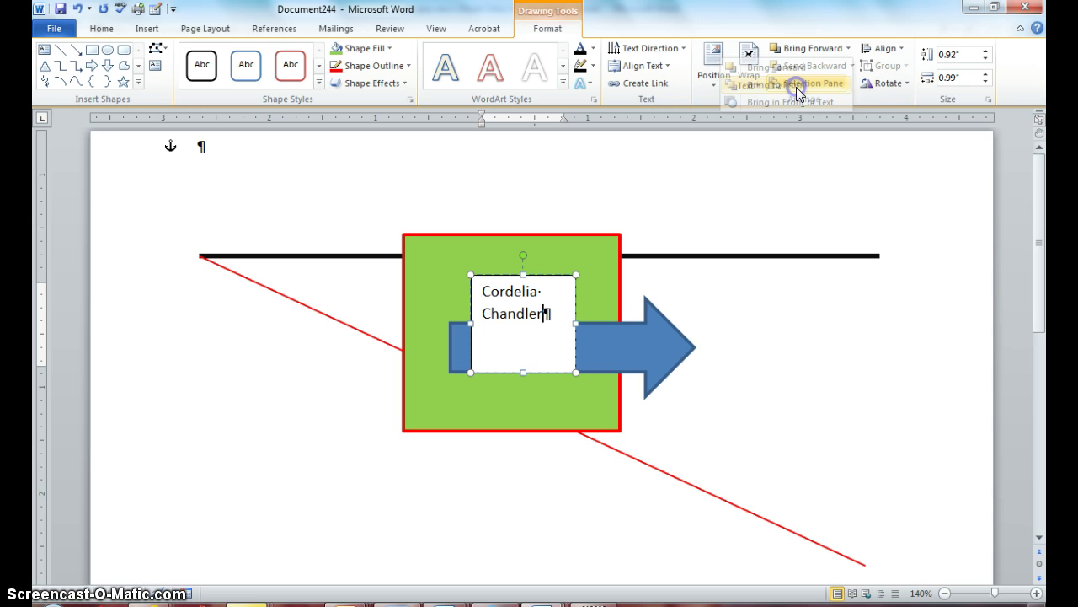
Step: Raise the name text box one layer and place it in front of the body text
click(805, 48)
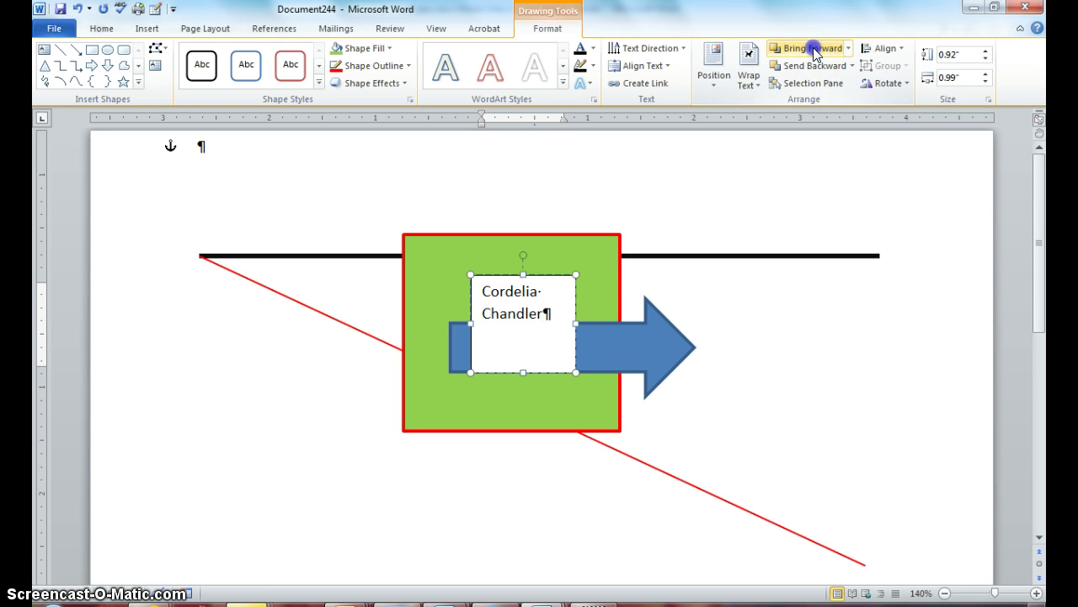
click(813, 48)
click(849, 48)
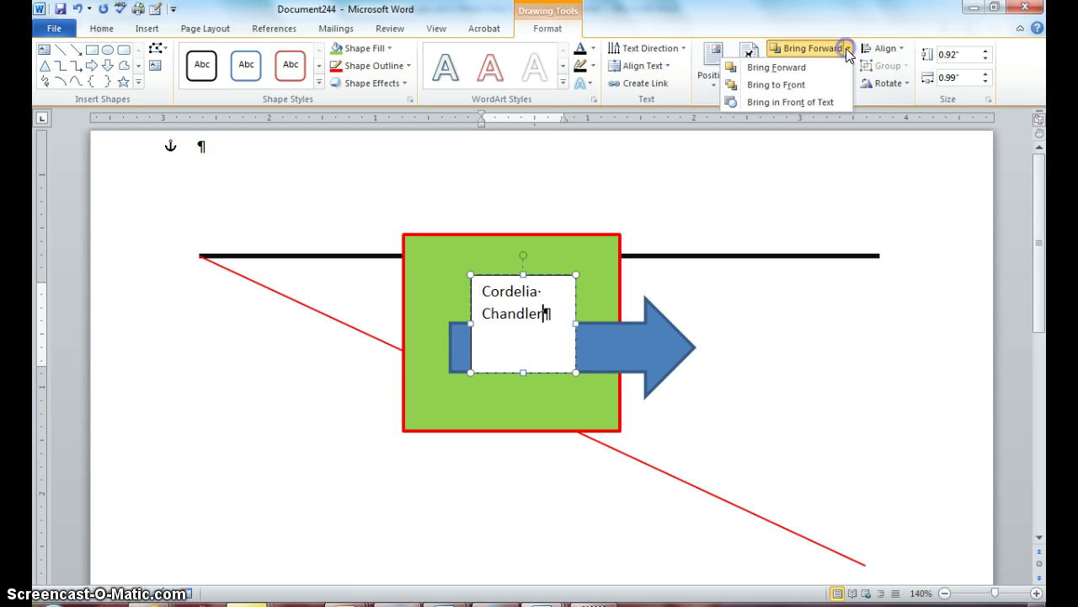
click(804, 69)
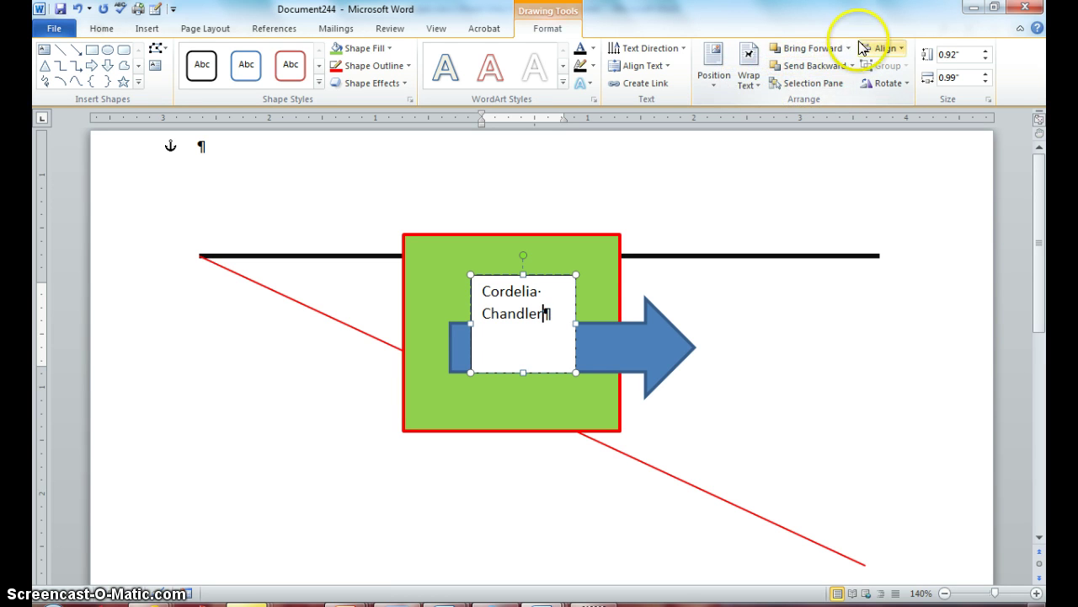
click(848, 48)
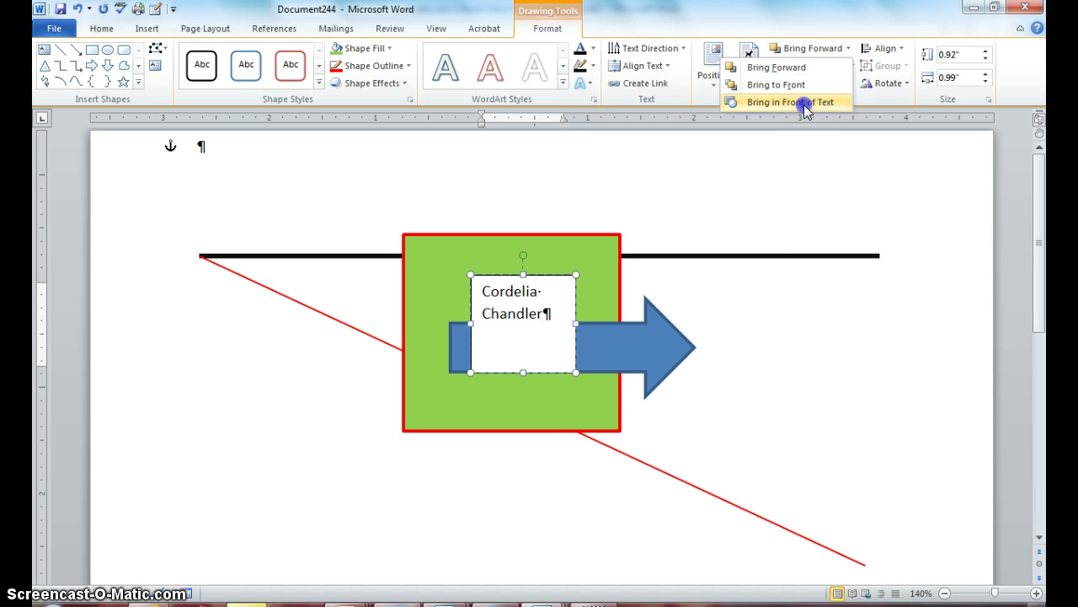
click(801, 171)
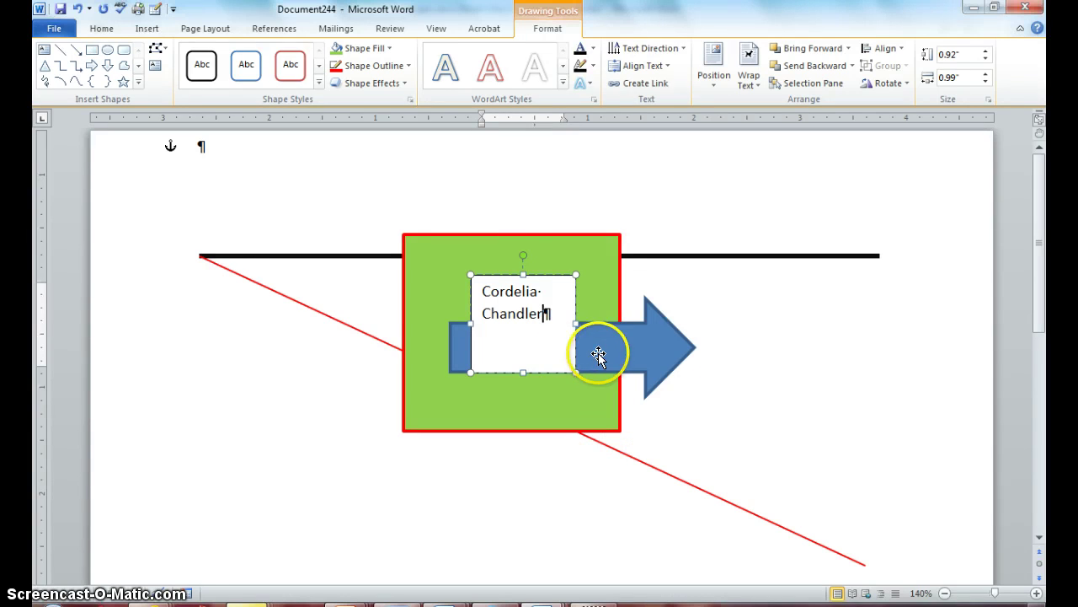
Step: Bring the blue arrow forward above the text box and drag it further right
click(601, 351)
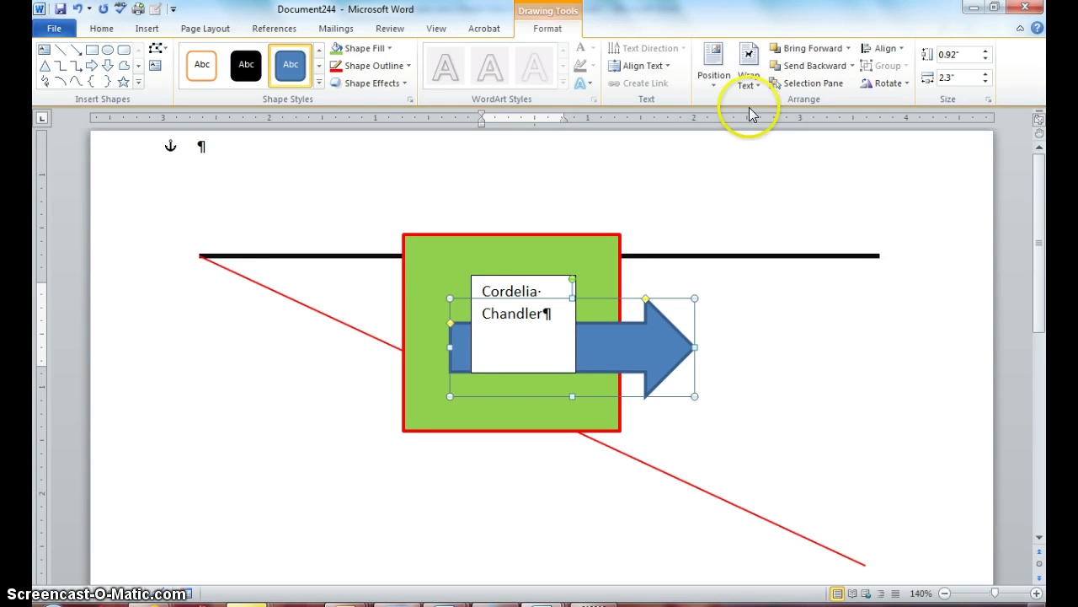
click(822, 50)
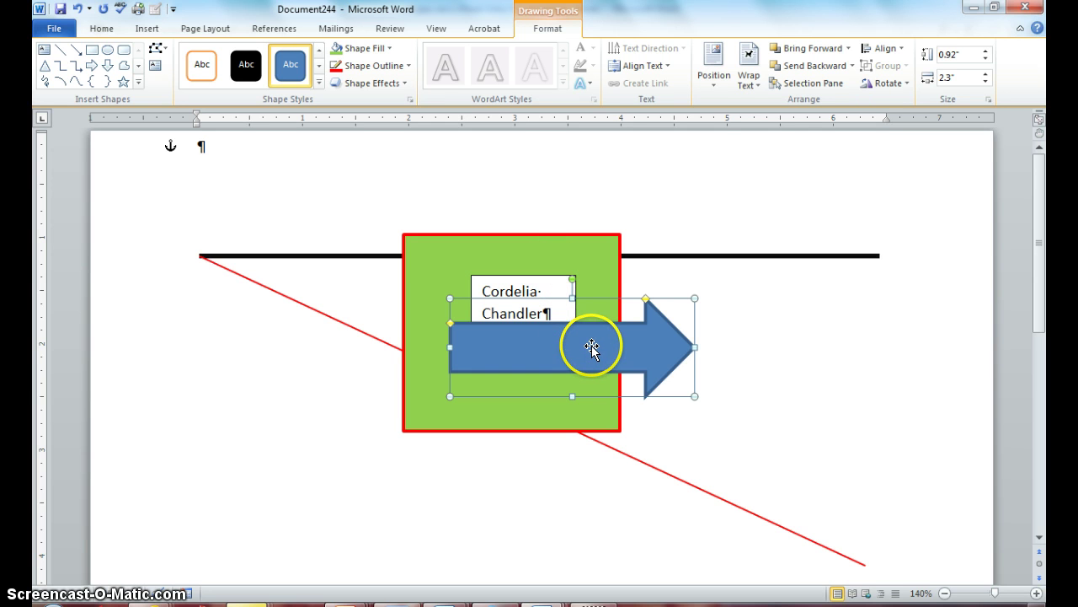
drag(620, 340, 646, 357)
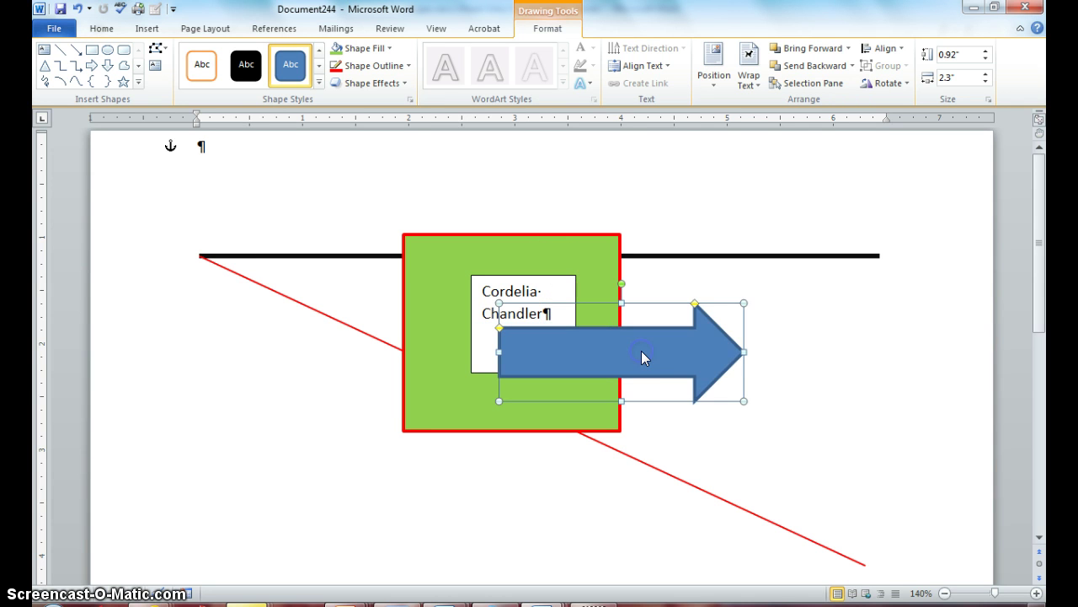
click(806, 366)
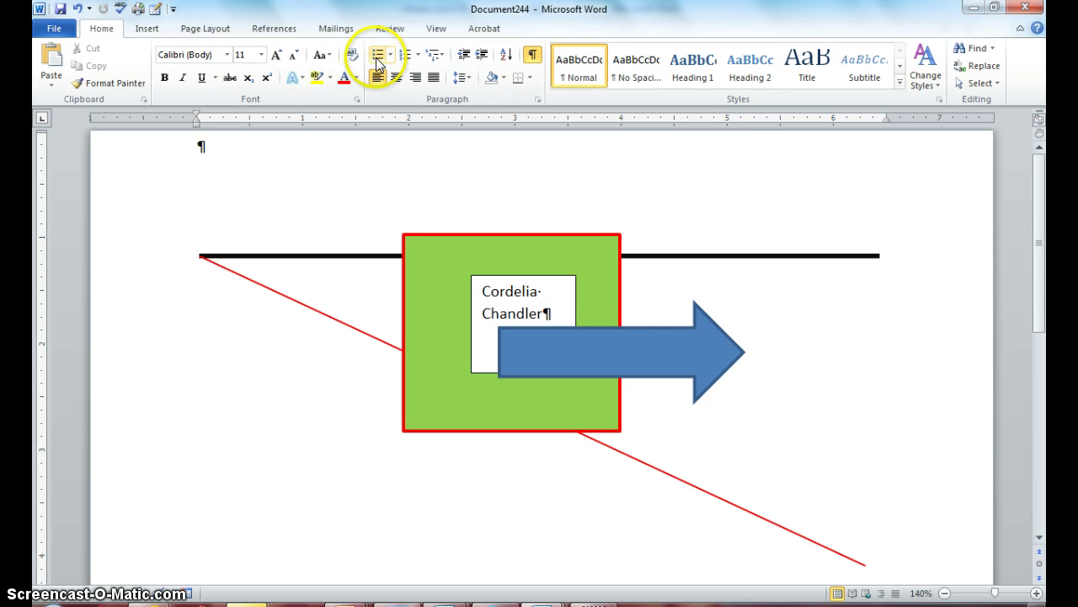
Step: Hide the formatting marks and select the black horizontal line
click(533, 59)
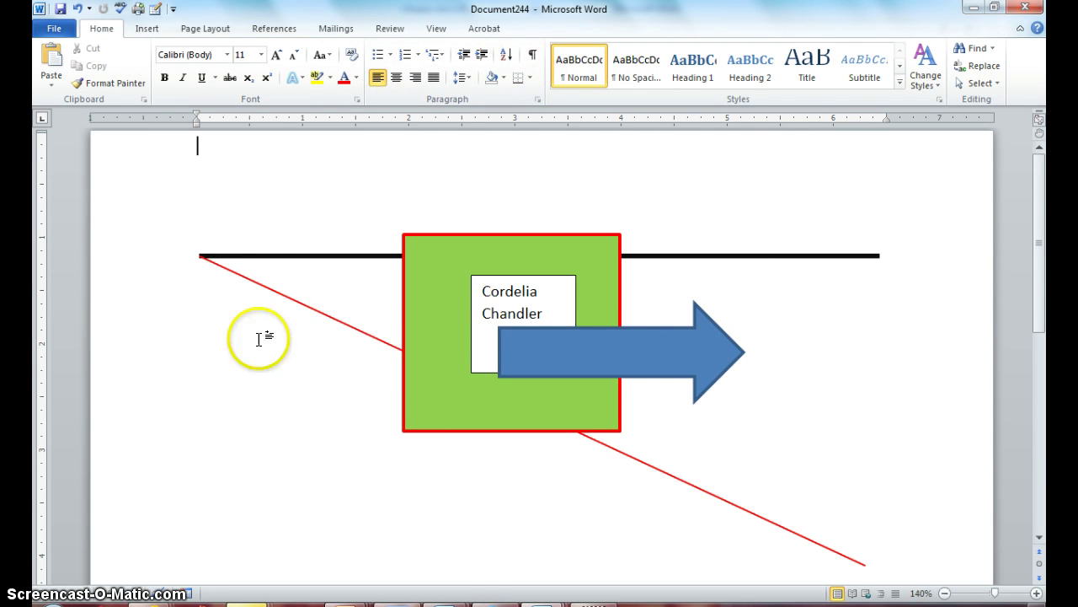
click(369, 256)
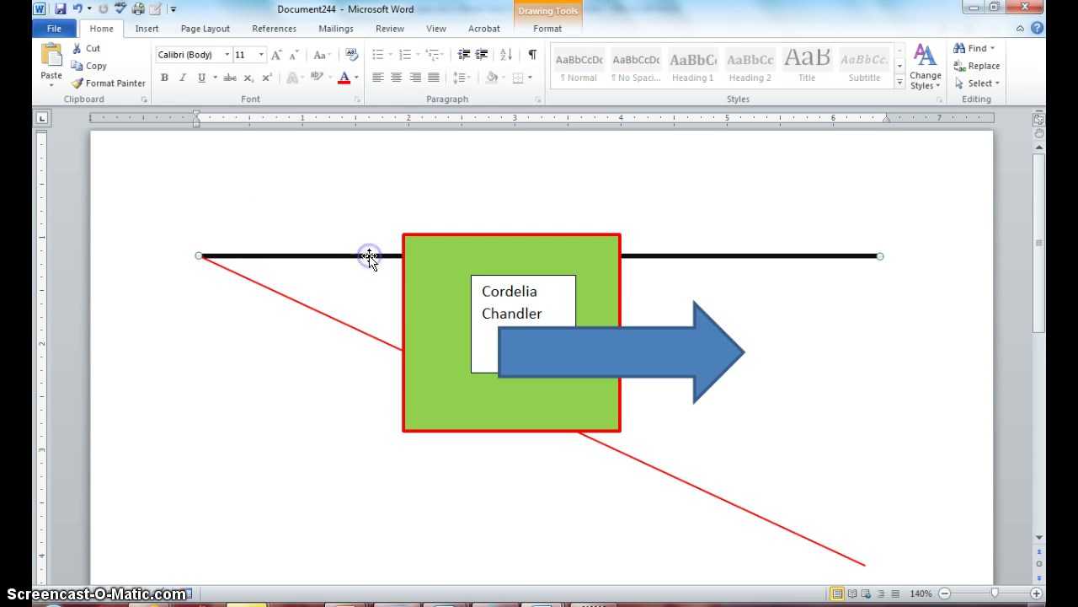
click(546, 29)
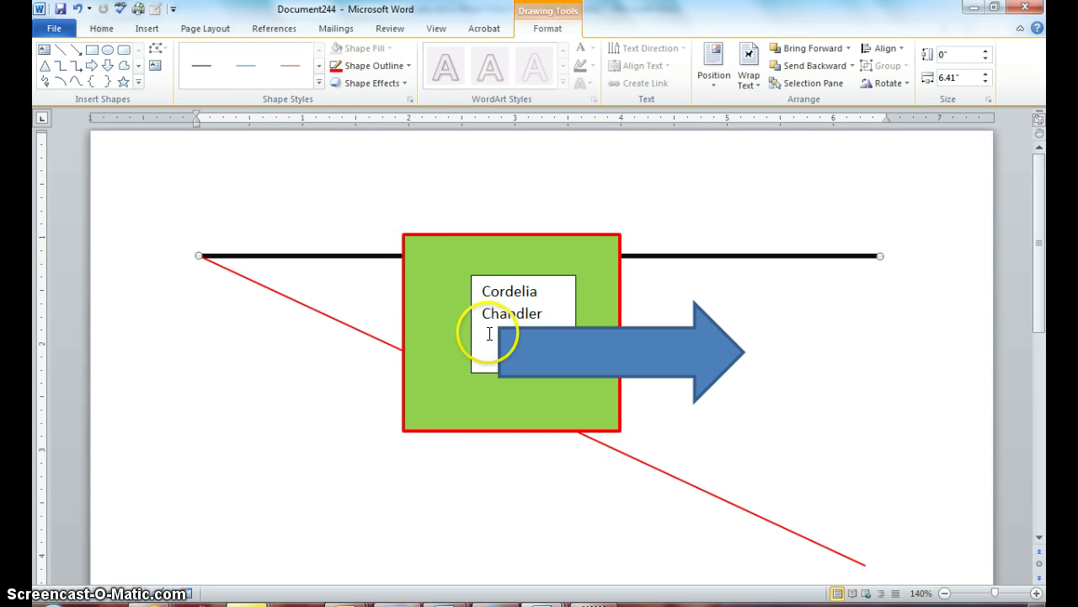
Step: Send the name text box backward, then bring it to the front, hiding the arrow's left end
click(541, 303)
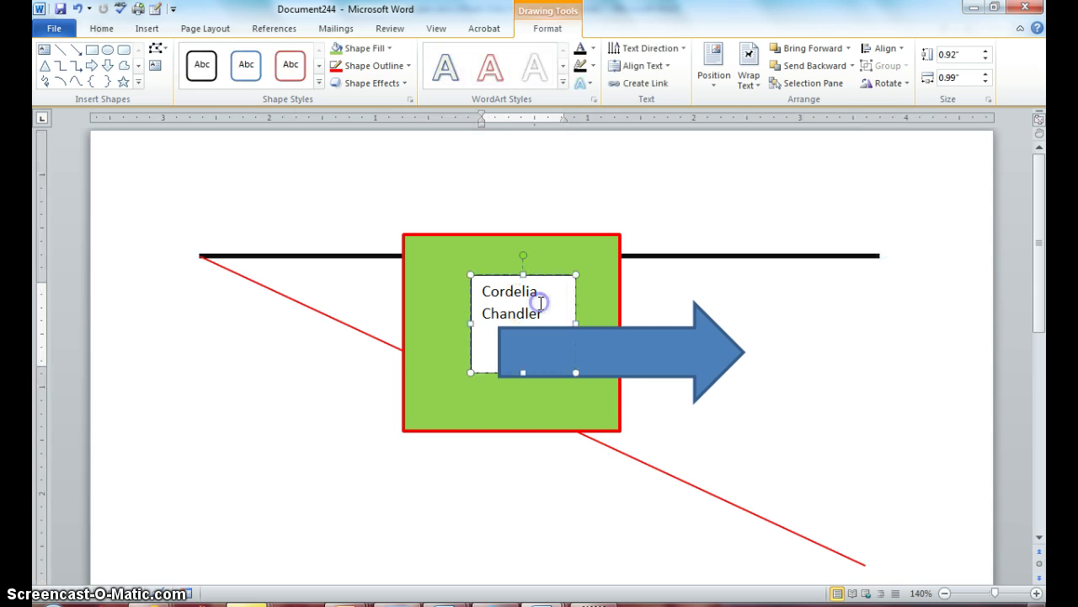
click(845, 68)
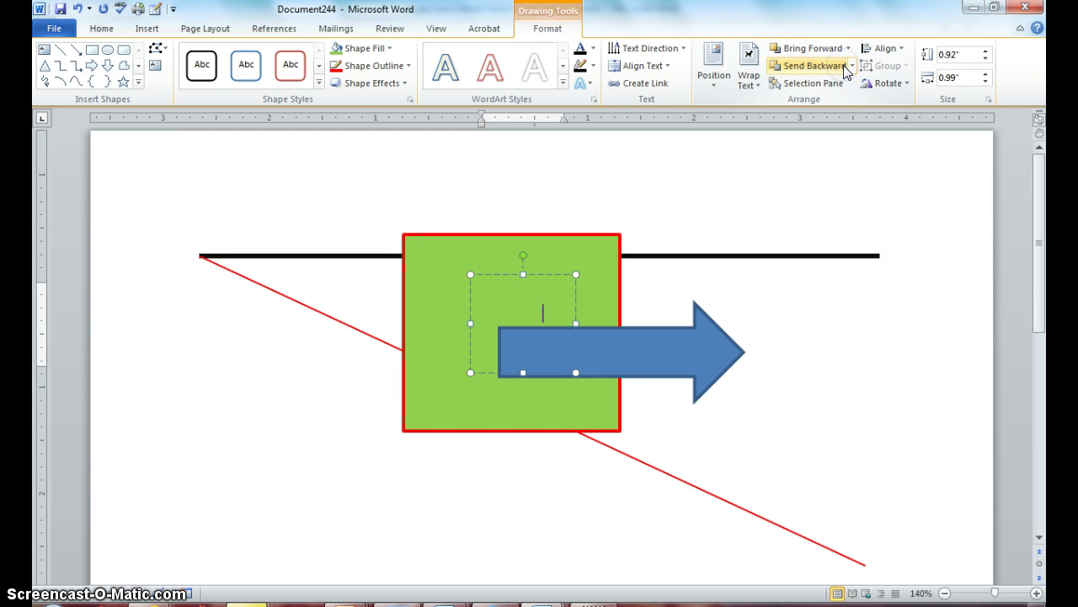
click(832, 50)
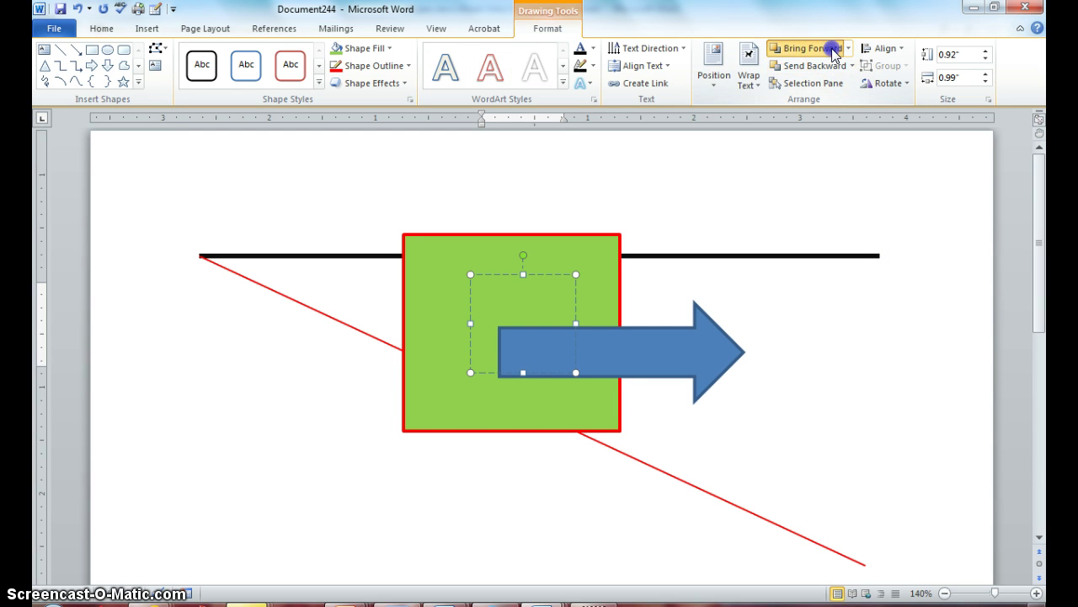
click(849, 48)
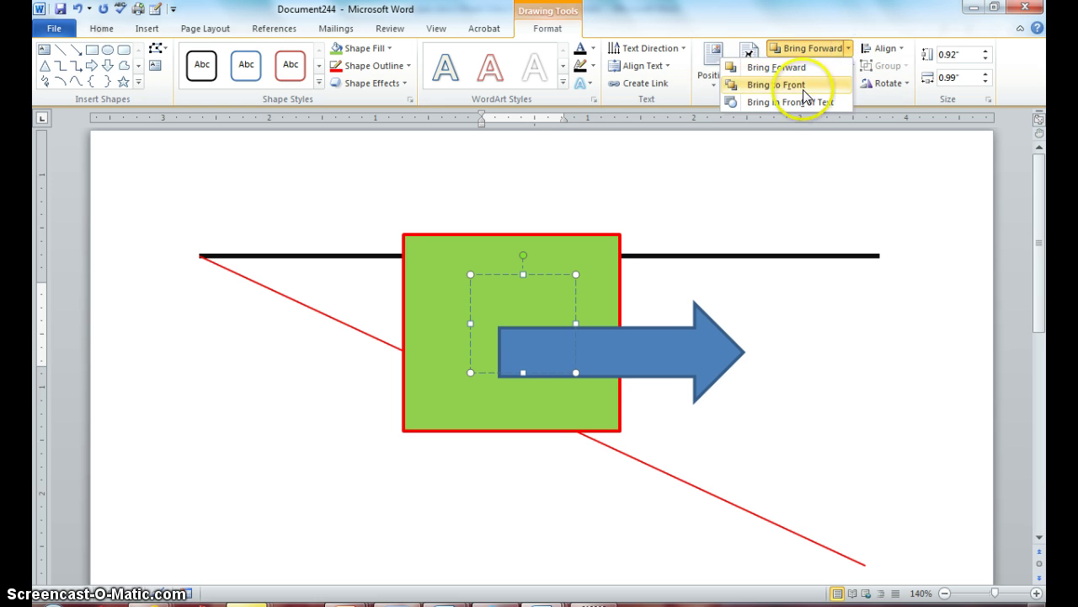
click(775, 85)
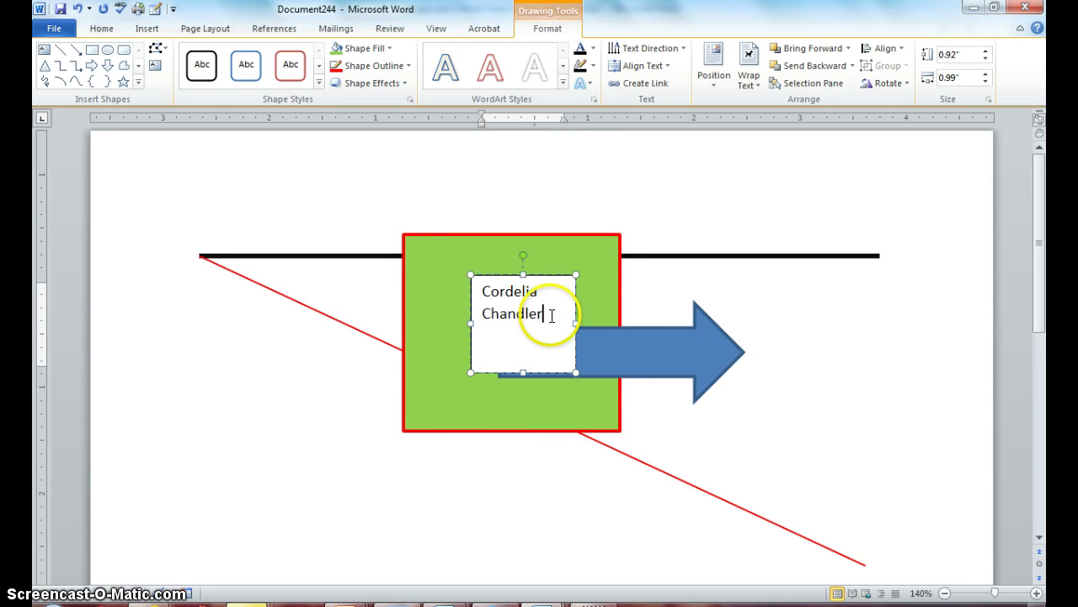
click(570, 375)
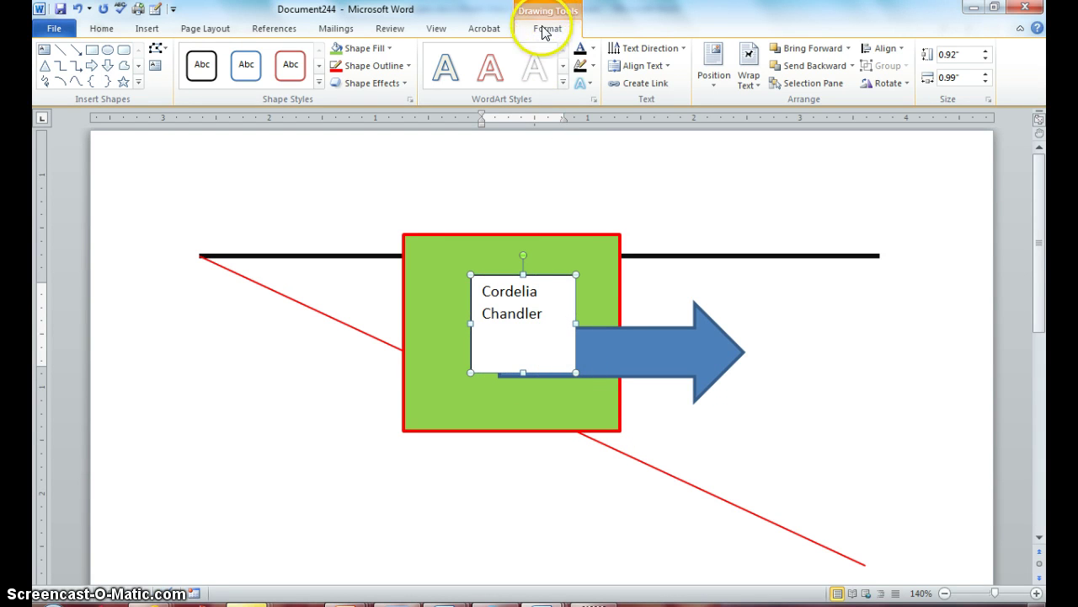
click(674, 184)
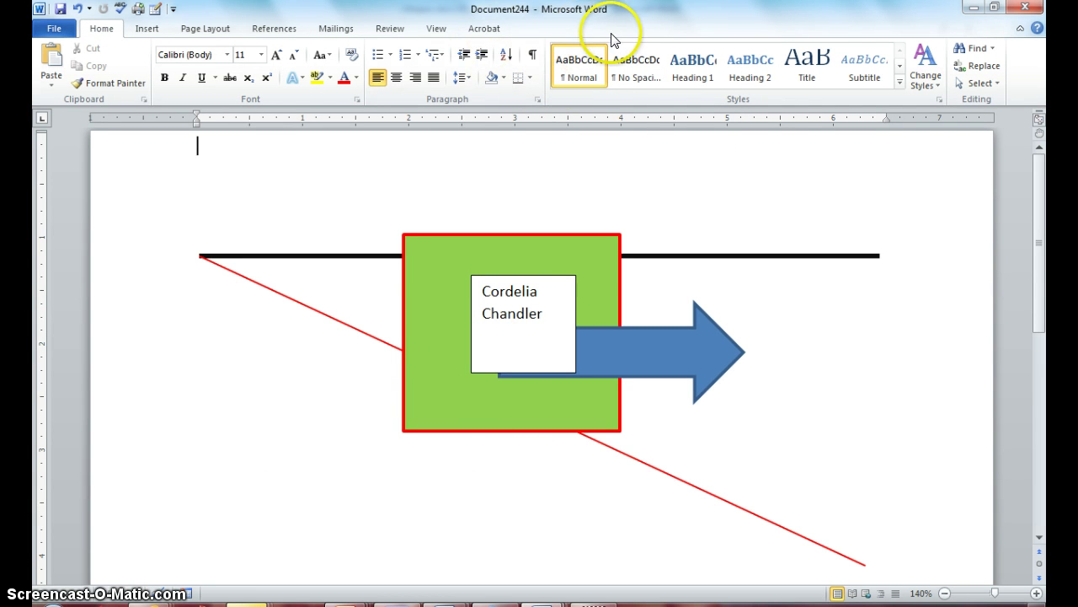
click(205, 159)
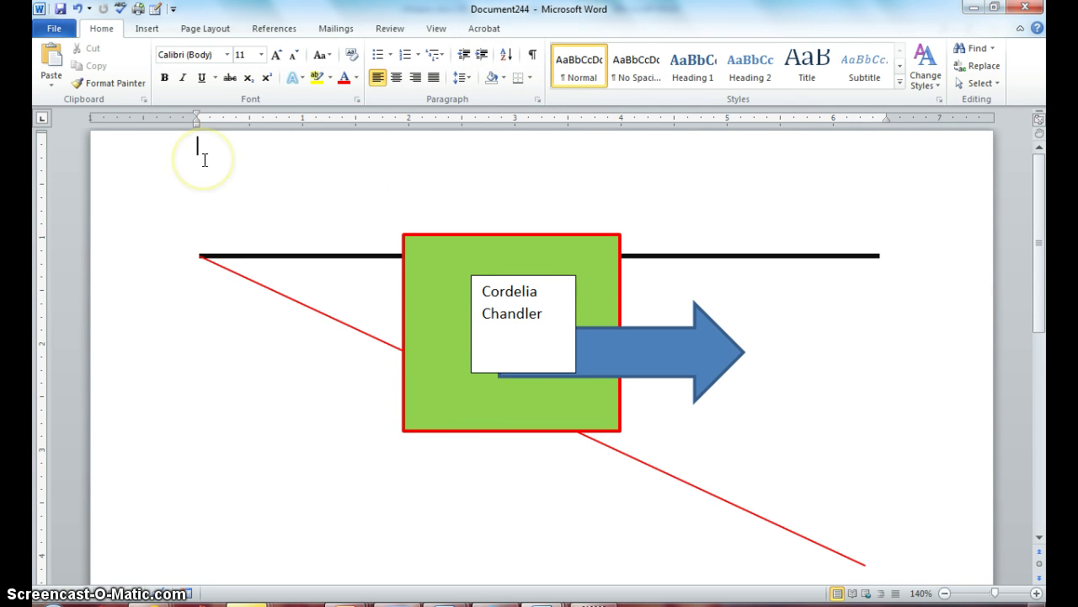